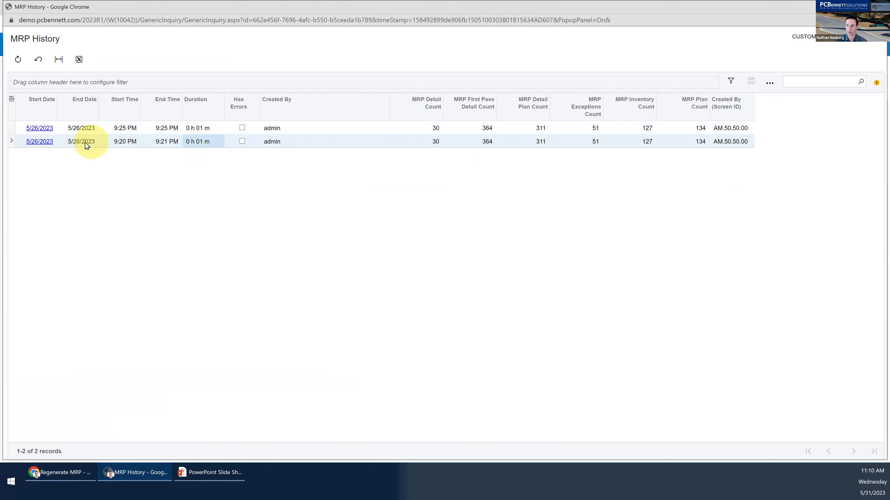
# View the audit history of the MRP run started on 5/26/2023 at 9:20 PM, and close it
pyautogui.click(36, 144)
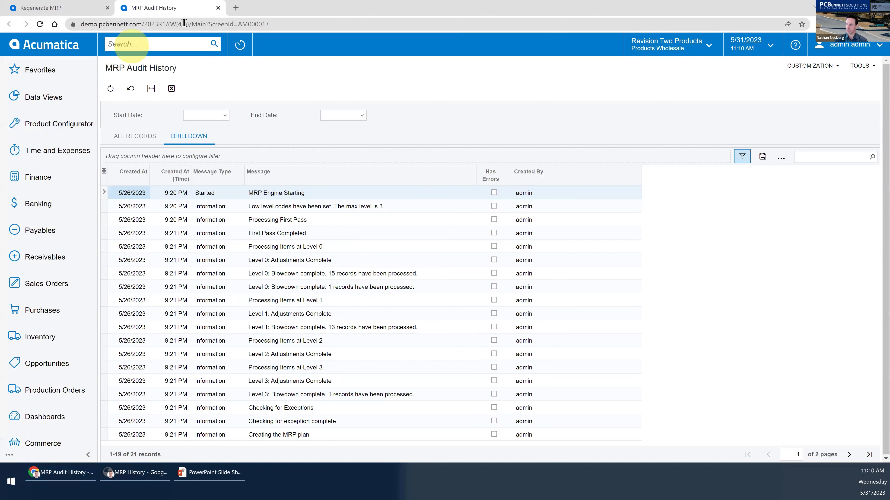
pyautogui.click(220, 7)
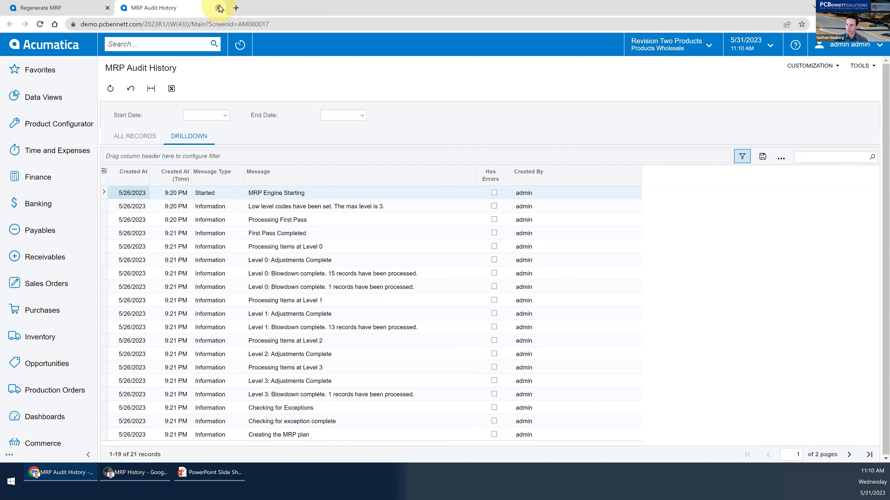
pyautogui.click(220, 8)
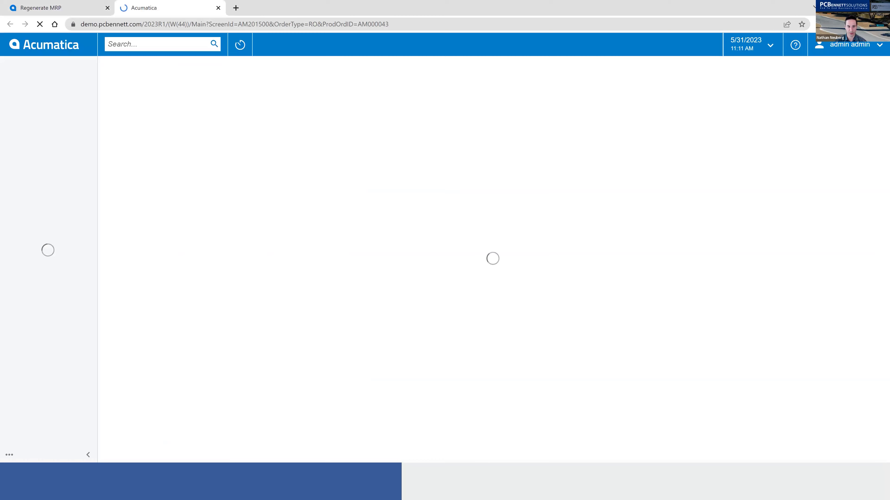
# Show order details beside the Keurig Model 450 production order, put it on hold, and open operation 0010's Run Units for editing
pyautogui.rightClick(194, 10)
pyautogui.click(218, 139)
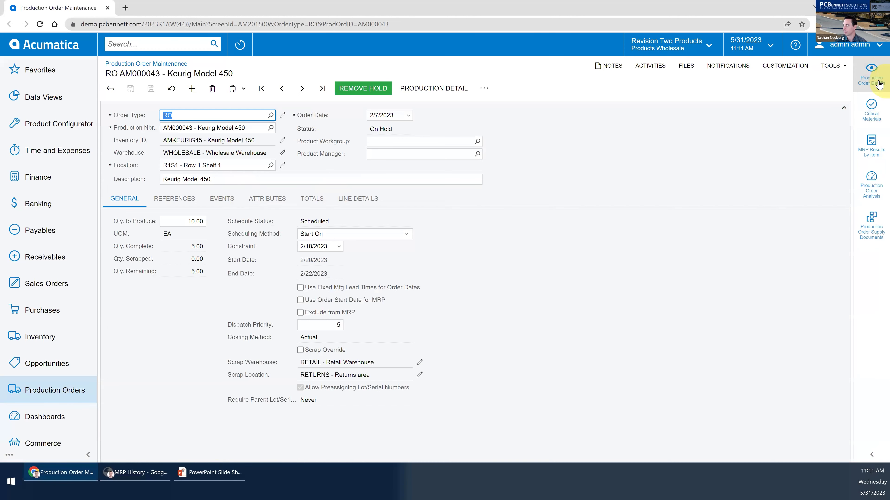
pyautogui.click(877, 83)
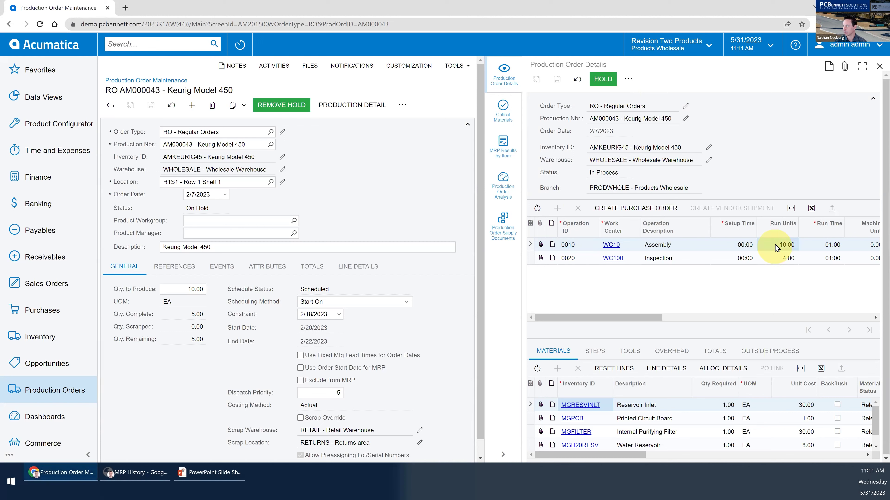
pyautogui.click(603, 78)
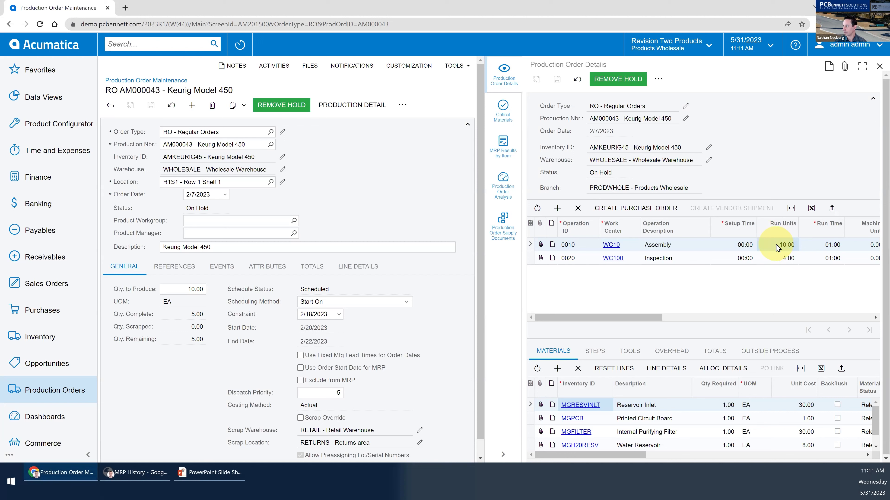
pyautogui.click(787, 245)
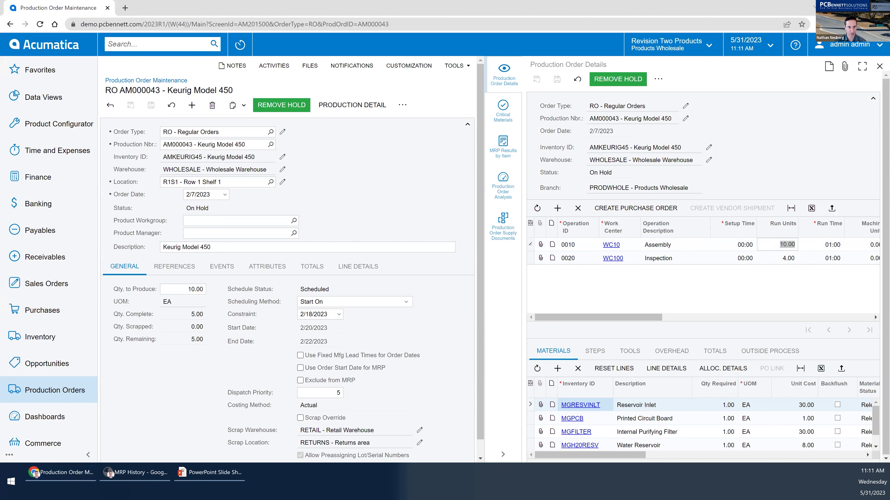
# Review the Keurig Model 450 order's critical materials, MRP results by item, production order analysis charts and supply documents
pyautogui.click(503, 107)
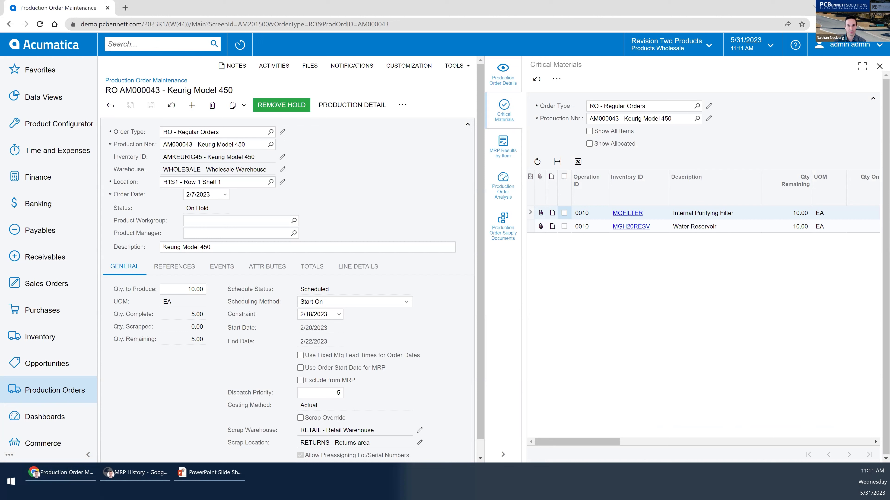
pyautogui.click(503, 144)
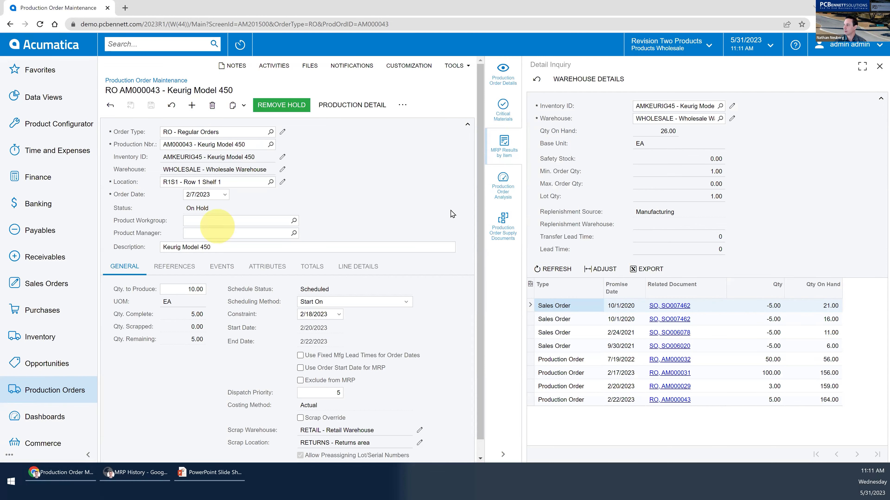
pyautogui.click(503, 186)
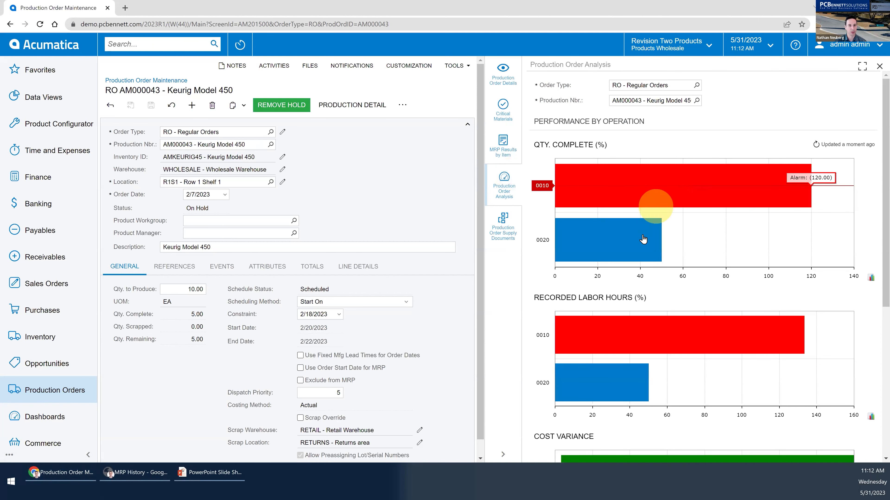
pyautogui.moveTo(639, 248)
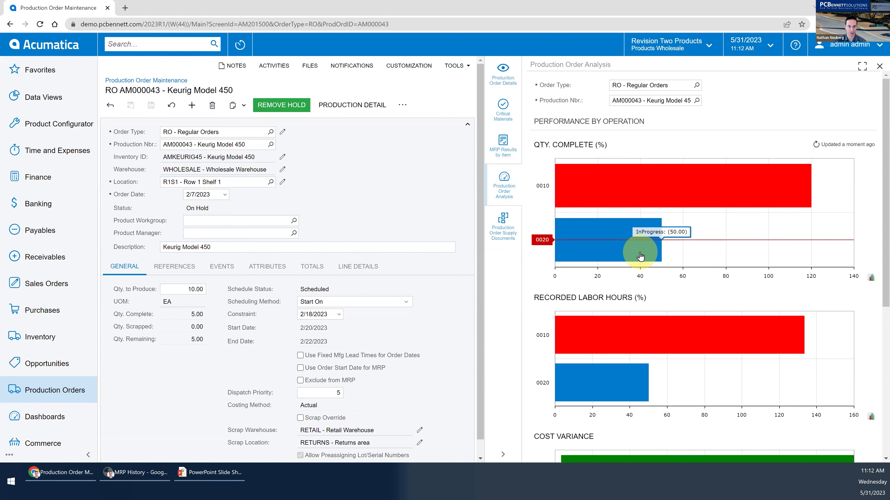
pyautogui.scroll(-5, 641, 256)
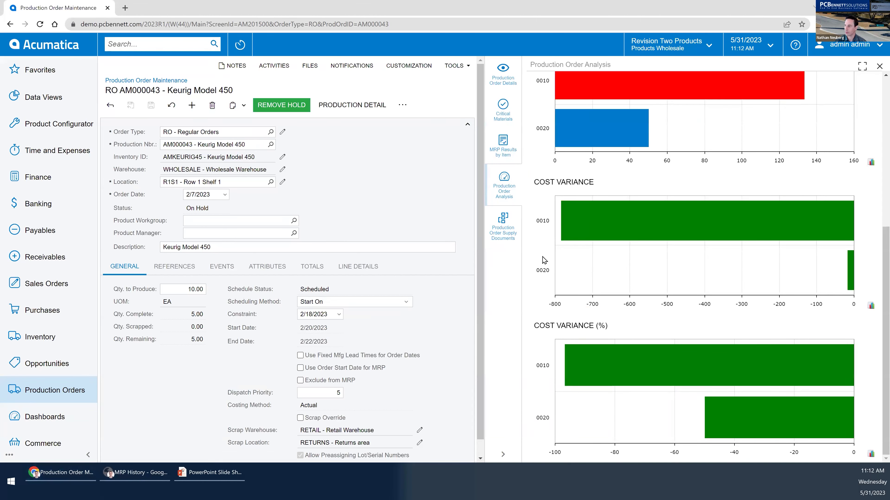
pyautogui.click(509, 226)
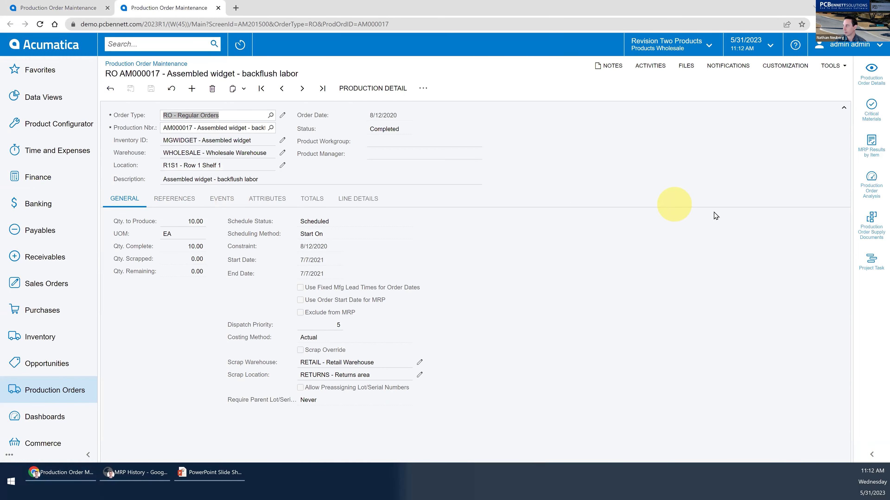
# View the project task linked to the Assembled widget - backflush labor production order
pyautogui.click(870, 261)
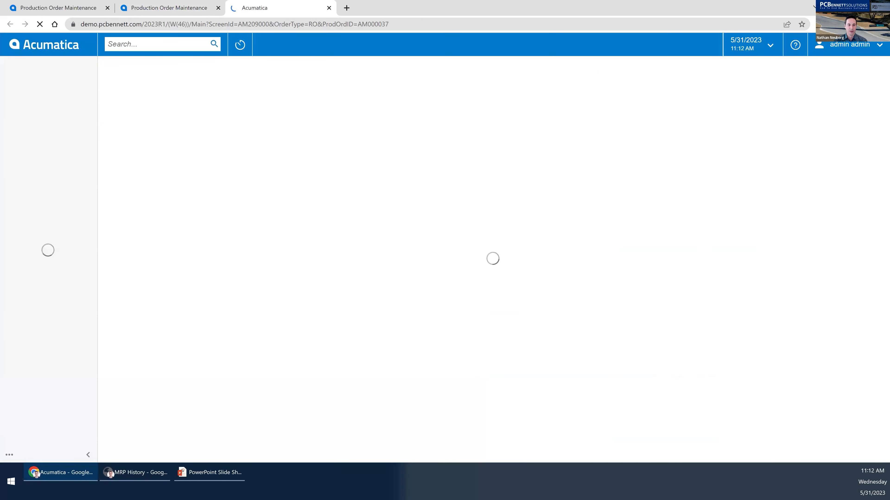
# Keep only the Scalpel order details open and review its production order maintenance record, supply documents and vendor shipments alongside
pyautogui.rightClick(298, 6)
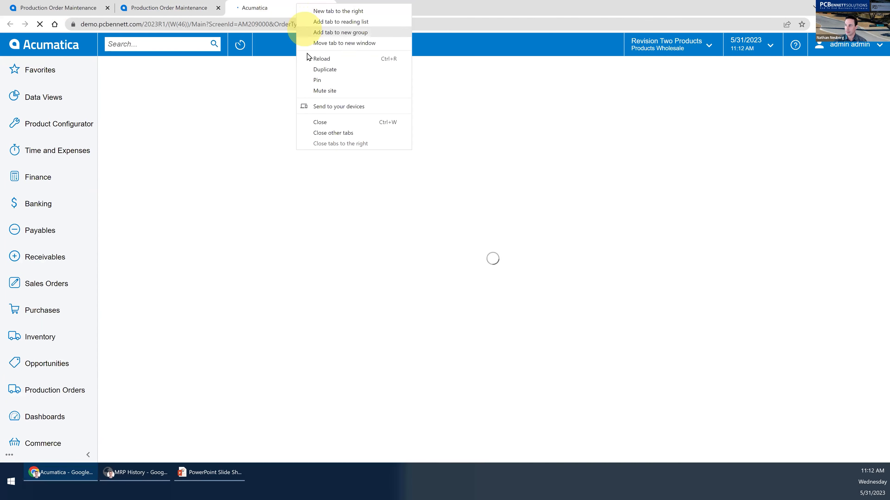
pyautogui.click(326, 132)
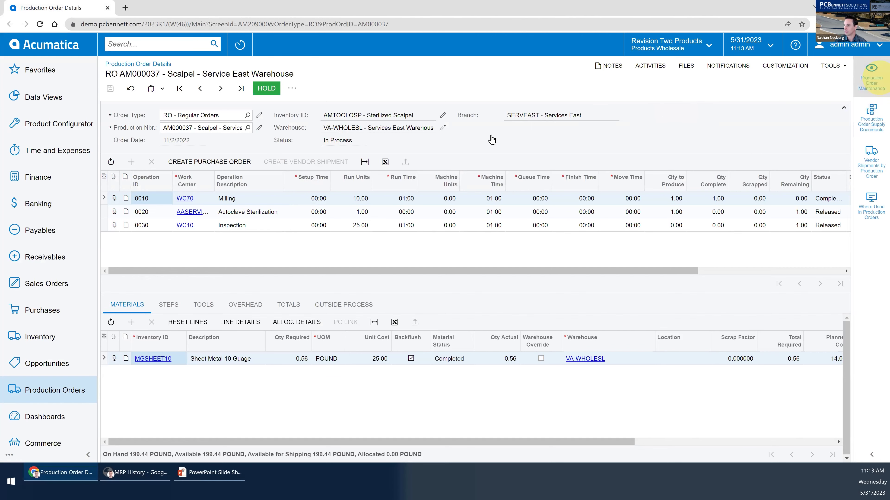
pyautogui.click(871, 79)
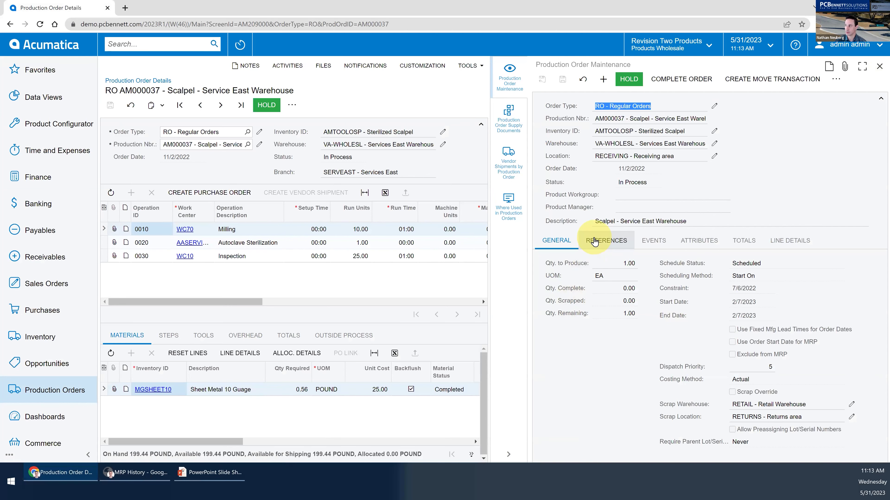
pyautogui.click(508, 117)
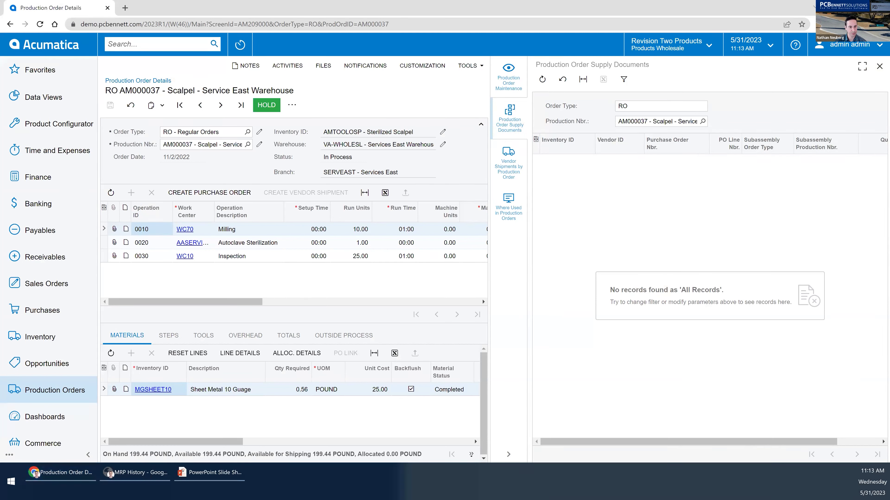
pyautogui.click(511, 168)
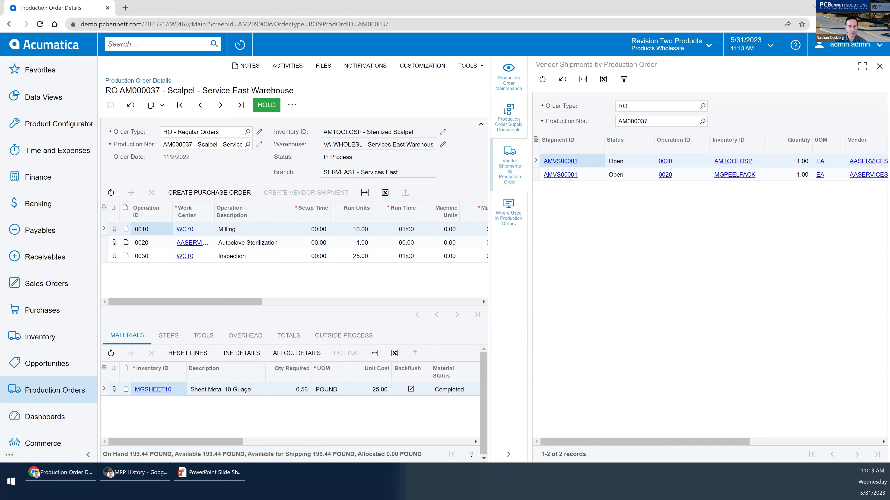
pyautogui.click(687, 165)
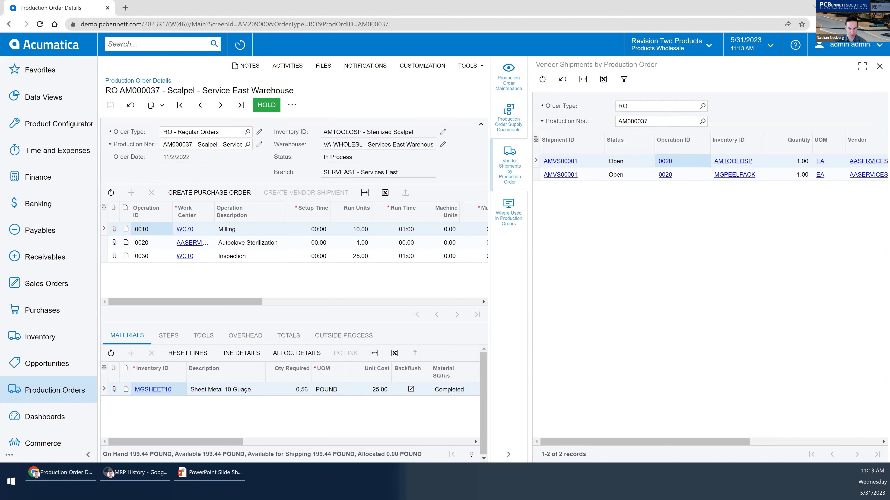
# Look up where MGSHEET10 is used in open production orders and check the status of the listed orders
pyautogui.click(506, 210)
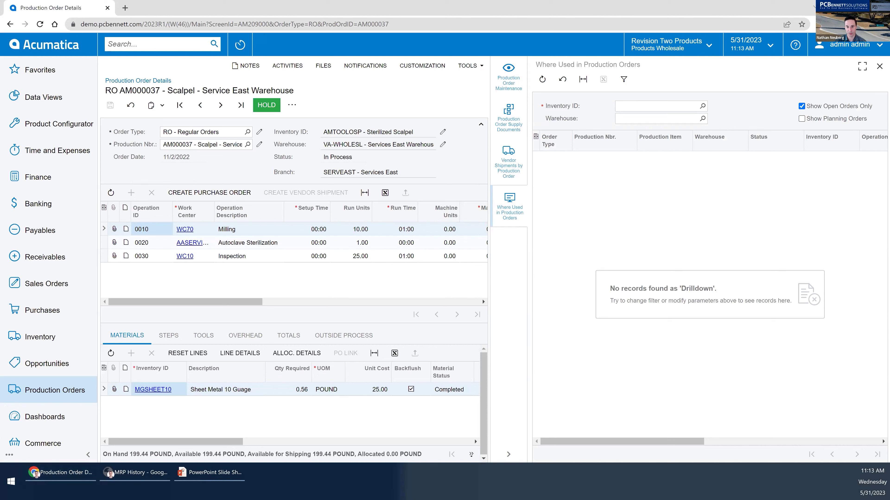
pyautogui.click(177, 395)
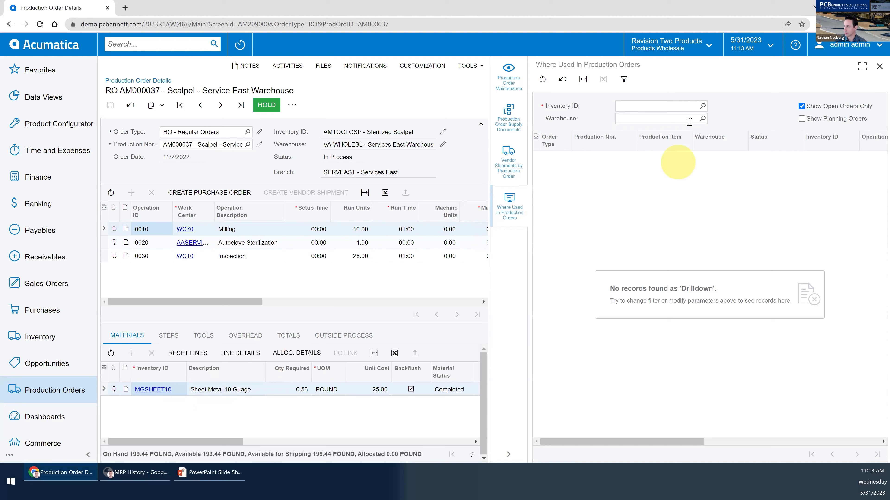
pyautogui.click(672, 105)
pyautogui.write('MGSHEET10')
pyautogui.press('Return')
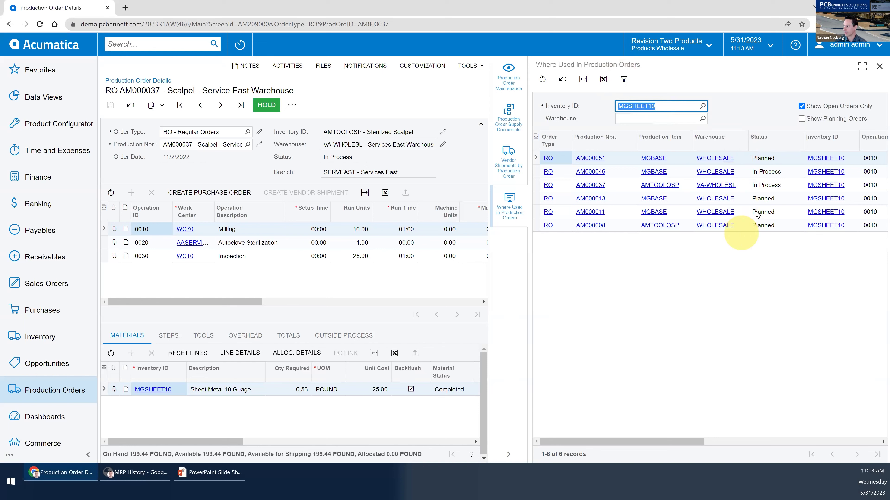
pyautogui.click(782, 171)
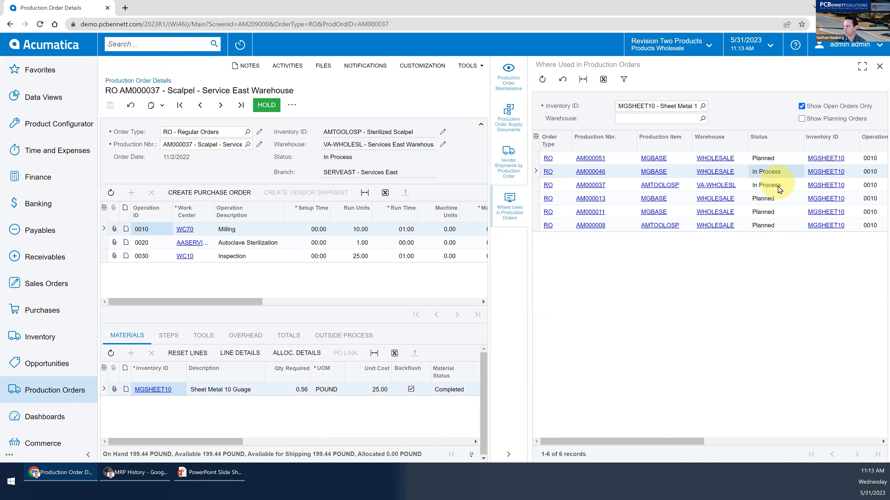
pyautogui.click(779, 186)
pyautogui.click(781, 199)
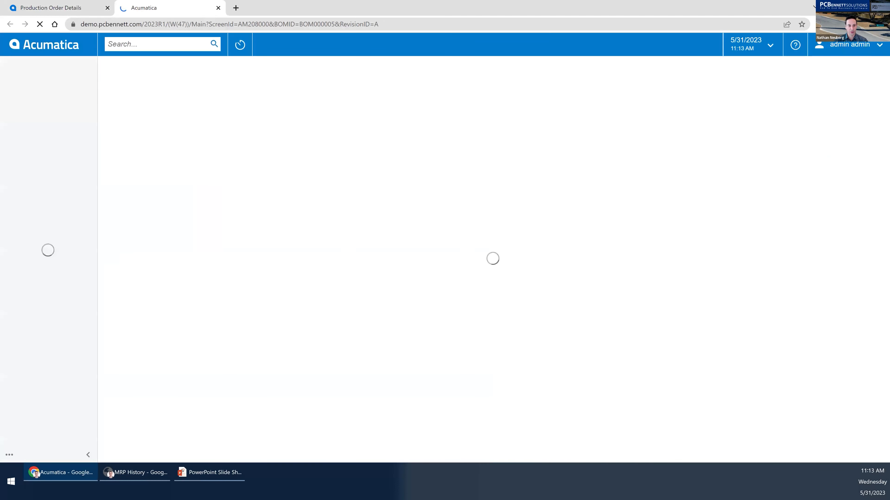
# Keep only the Build Keurig Model 450 bill of material open and view its BOM attributes, engineering change request and engineering change order
pyautogui.rightClick(175, 7)
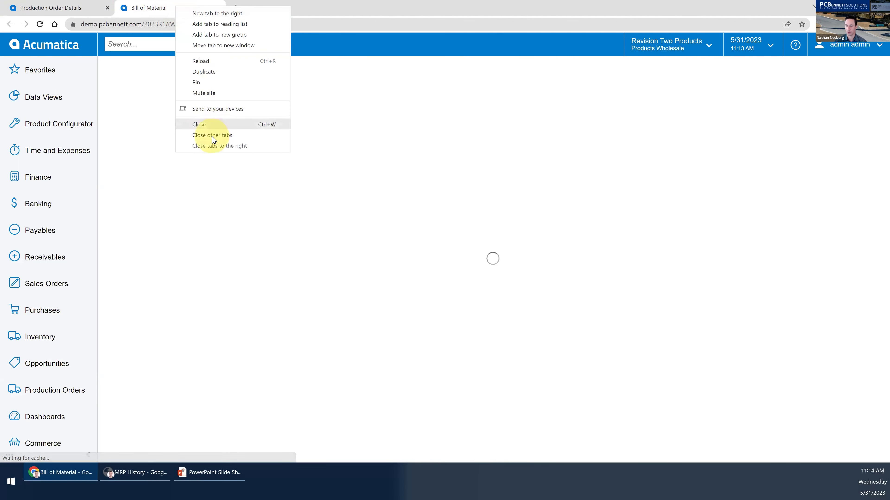
pyautogui.click(212, 135)
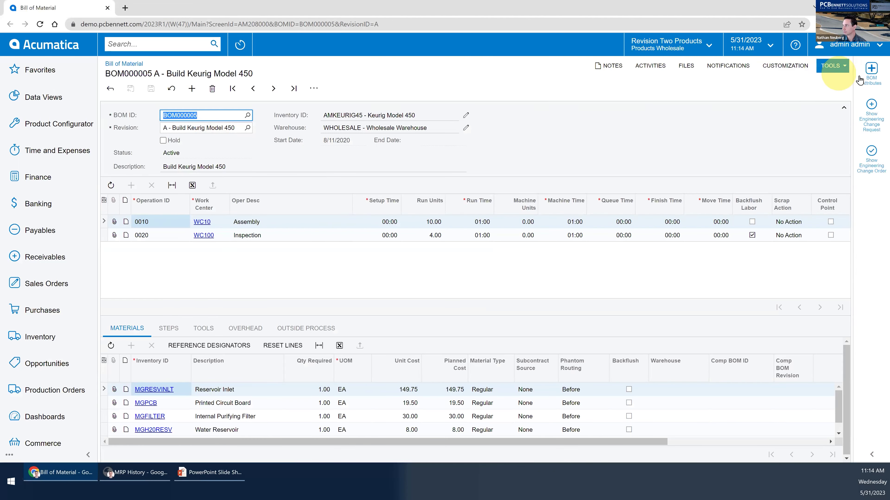
pyautogui.click(871, 70)
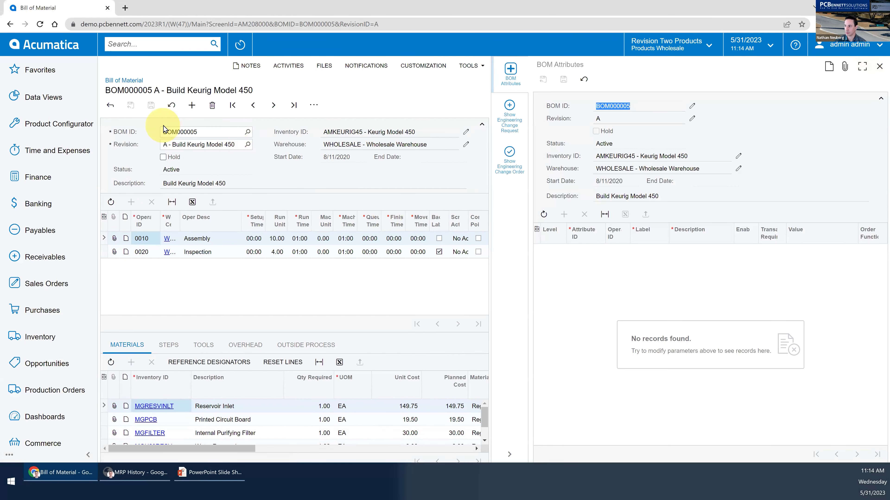
pyautogui.click(510, 119)
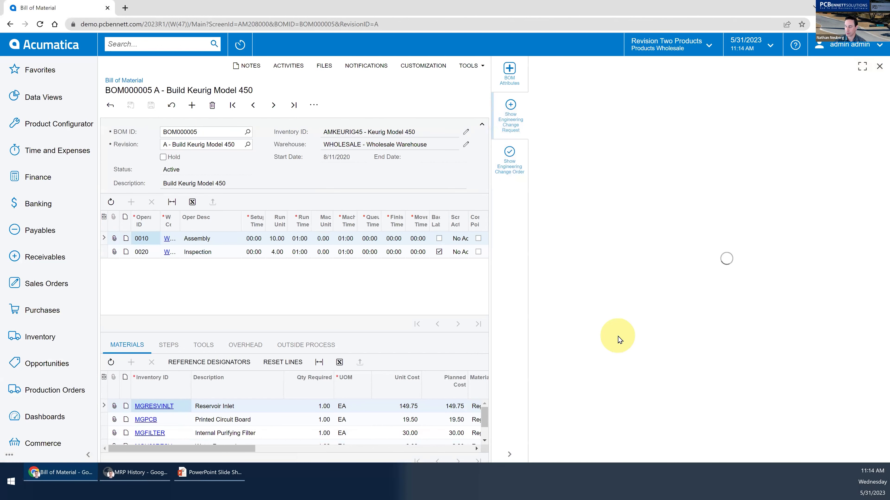
pyautogui.click(511, 163)
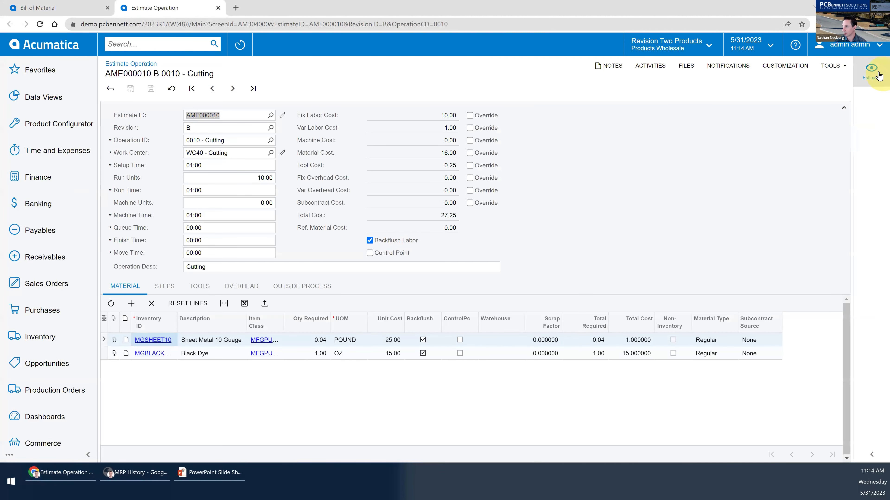
# Display the related estimate beside the 0010 - Cutting estimate operation and widen the estimate view
pyautogui.click(871, 70)
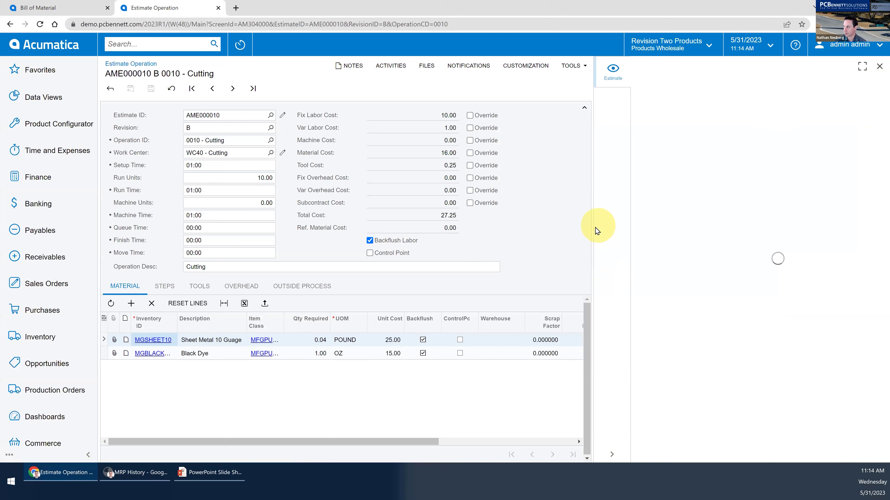
pyautogui.moveTo(592, 228); pyautogui.dragTo(524, 229)
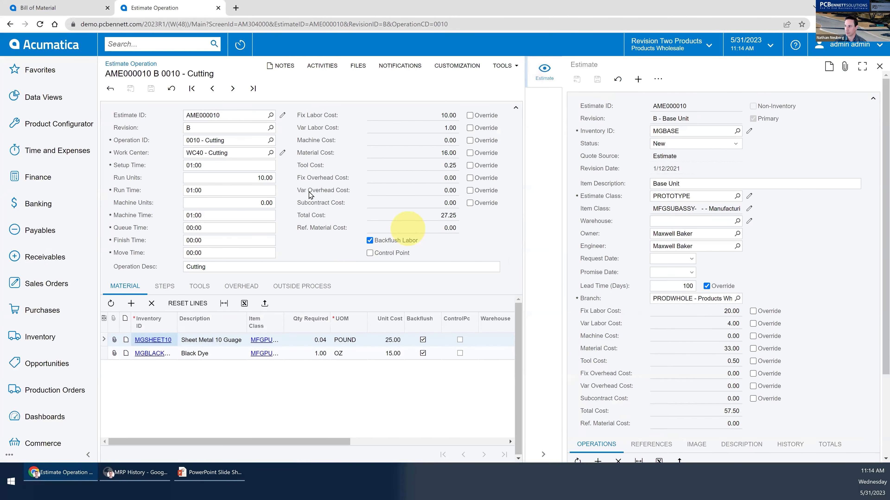
# Open the Estimate Operation list separately, close the Cutting operation record, and show the estimate of the first listed row alongside
pyautogui.keyDown('ctrl'); pyautogui.click(130, 63); pyautogui.keyUp('ctrl')
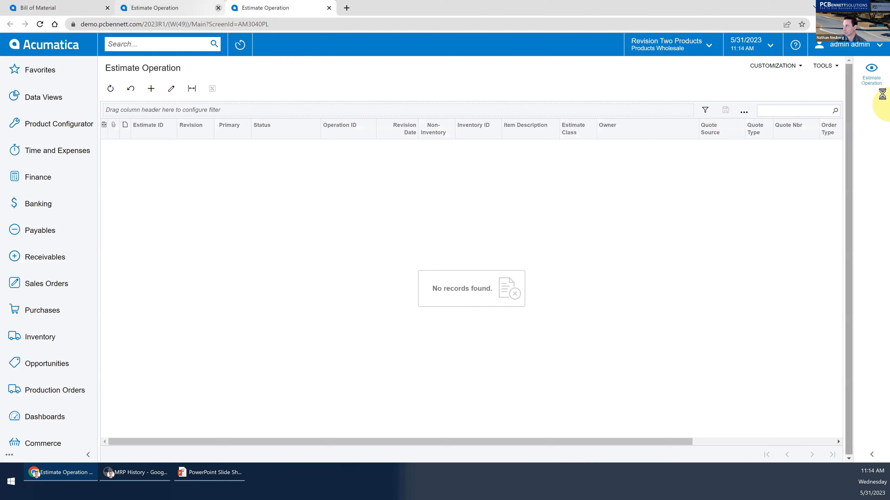
pyautogui.hotkey('ctrl', 'w')
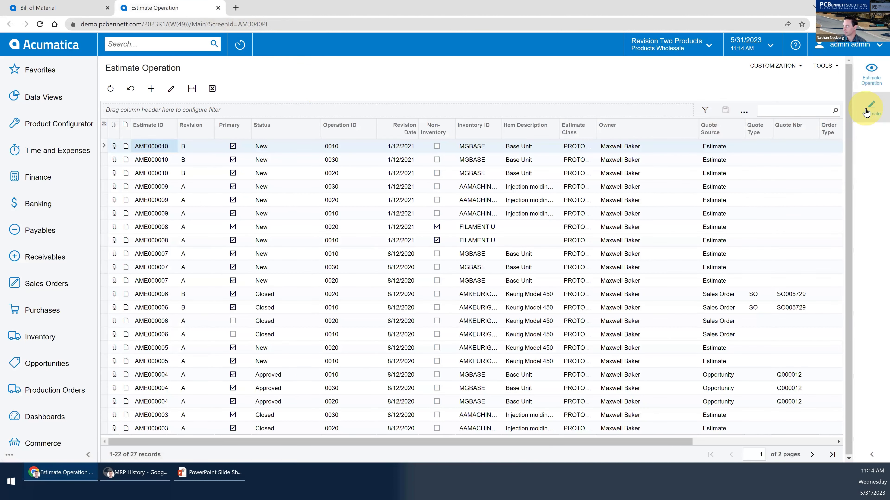
pyautogui.click(871, 71)
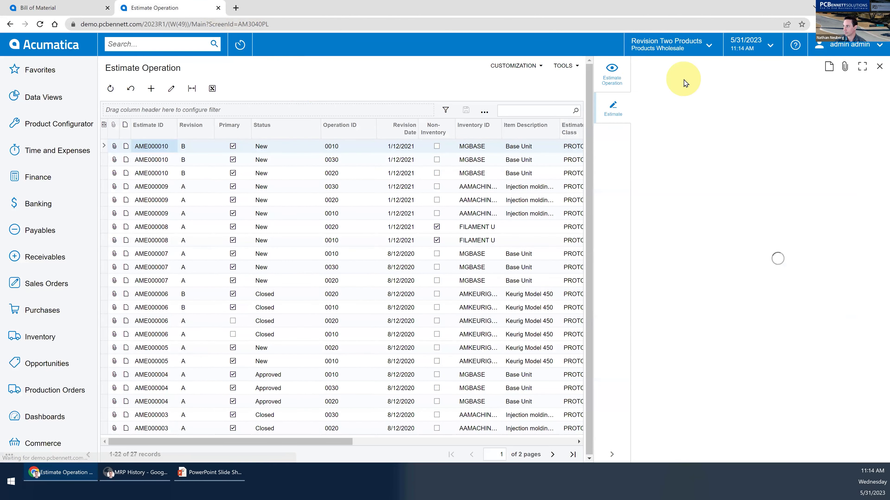
# Show the estimate operation in the side view, keep only the MRP Display inquiry open and select the MGBATMAP row
pyautogui.click(611, 75)
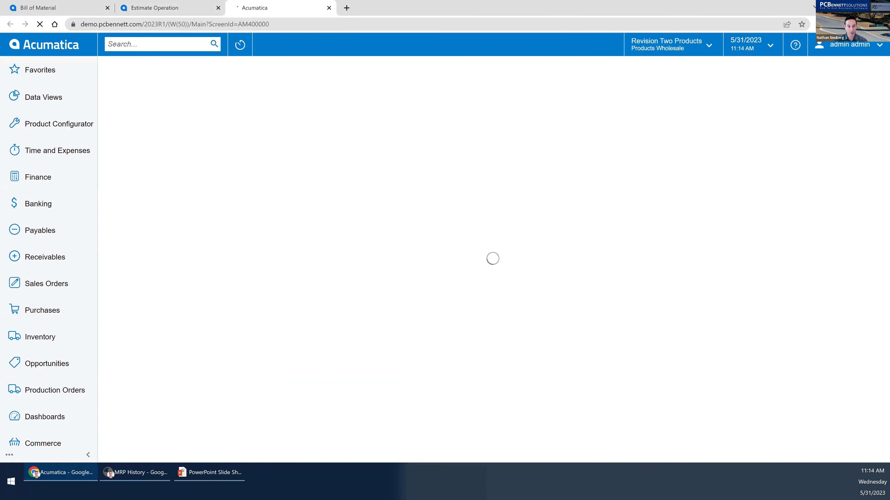
pyautogui.rightClick(288, 8)
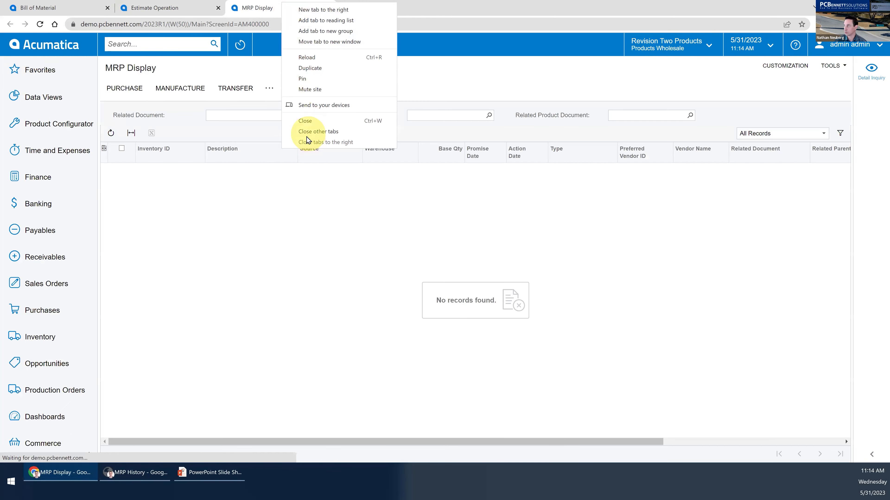
pyautogui.click(307, 136)
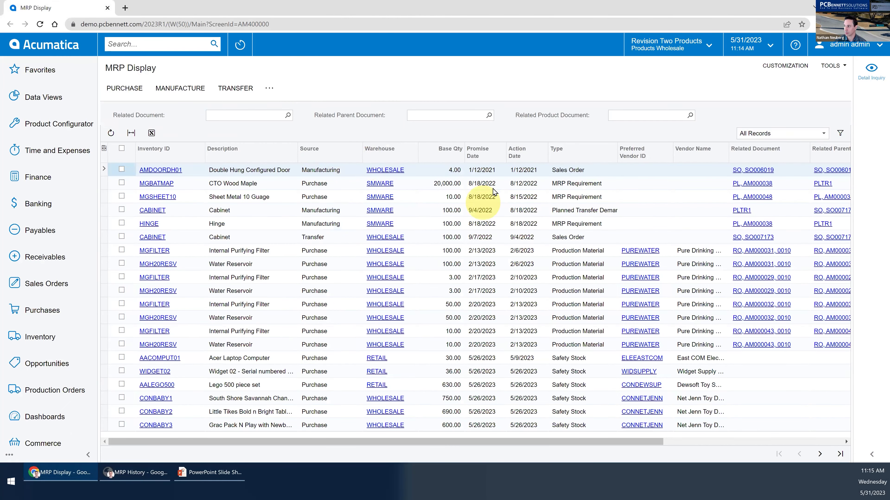
pyautogui.click(445, 183)
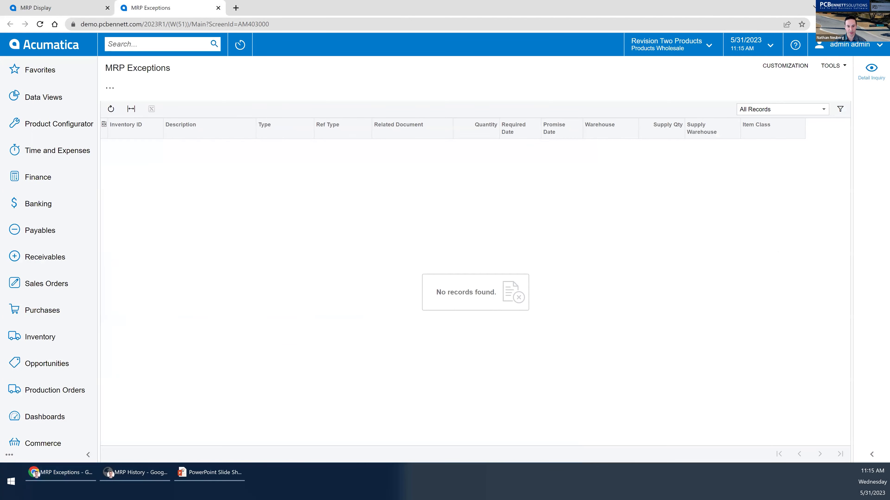
# Show the detail inquiry for the Late Order exception of MGRESVINLT in MRP Exceptions, and advance the slide show to the new generic inquiries
pyautogui.click(266, 186)
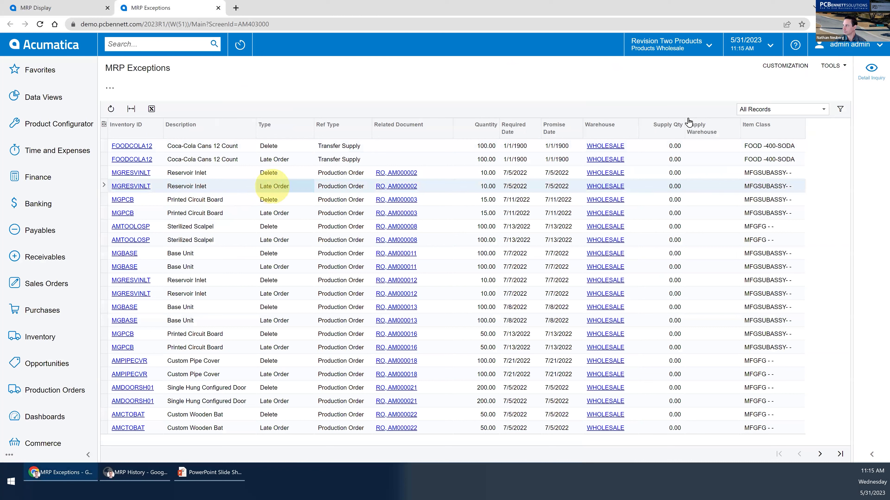
pyautogui.click(871, 68)
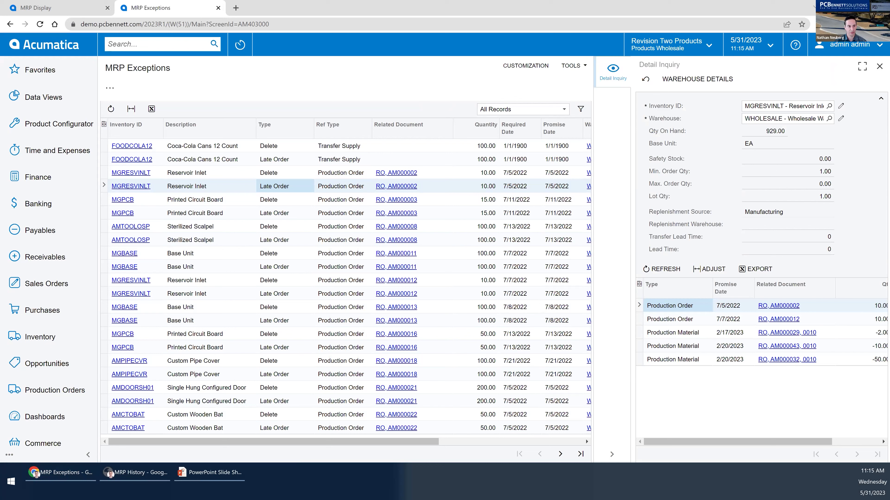
pyautogui.hotkey('alt', 'Tab')
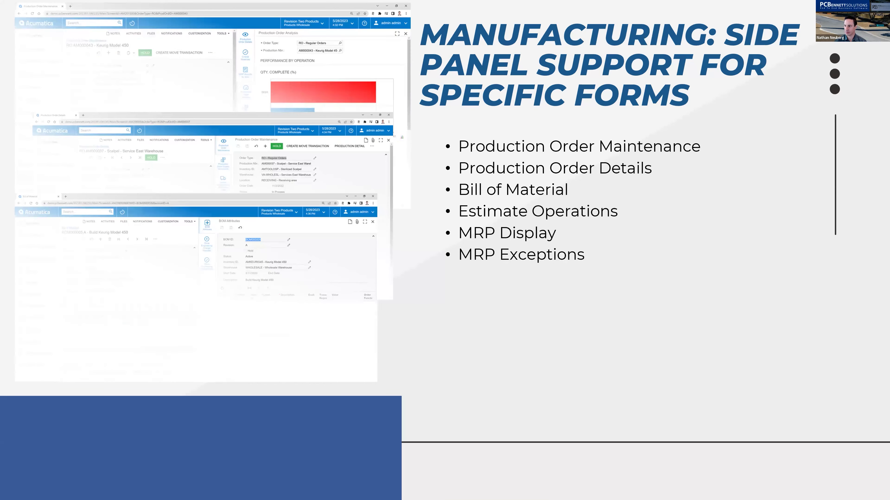
pyautogui.press('Right')
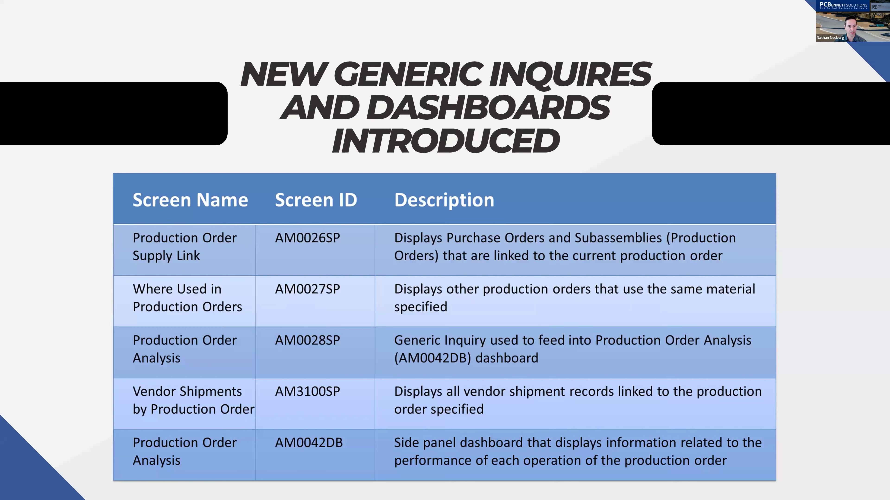
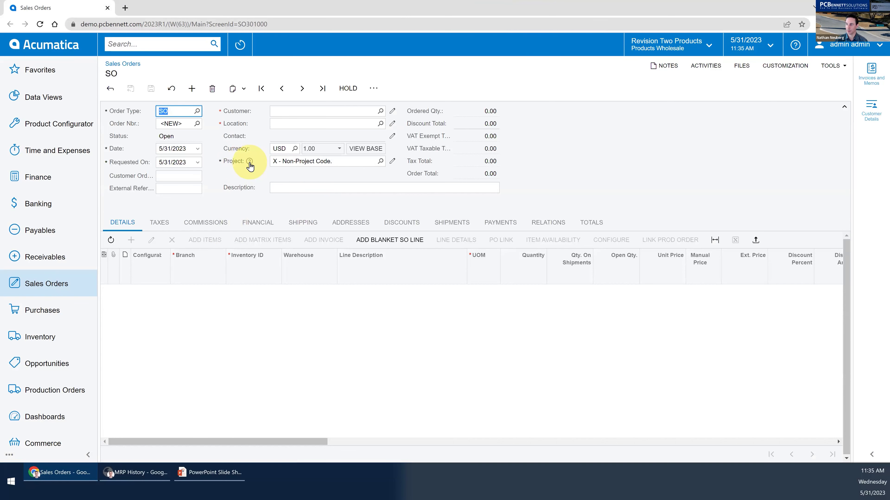
# Read the field help for Project on the new sales order, reopen it once more and close it
pyautogui.click(249, 161)
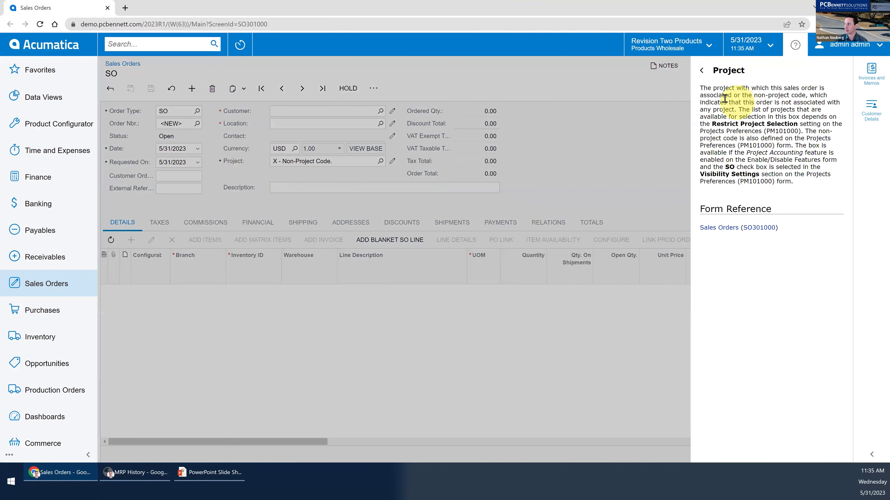
pyautogui.moveTo(700, 86); pyautogui.dragTo(817, 195)
pyautogui.click(787, 92)
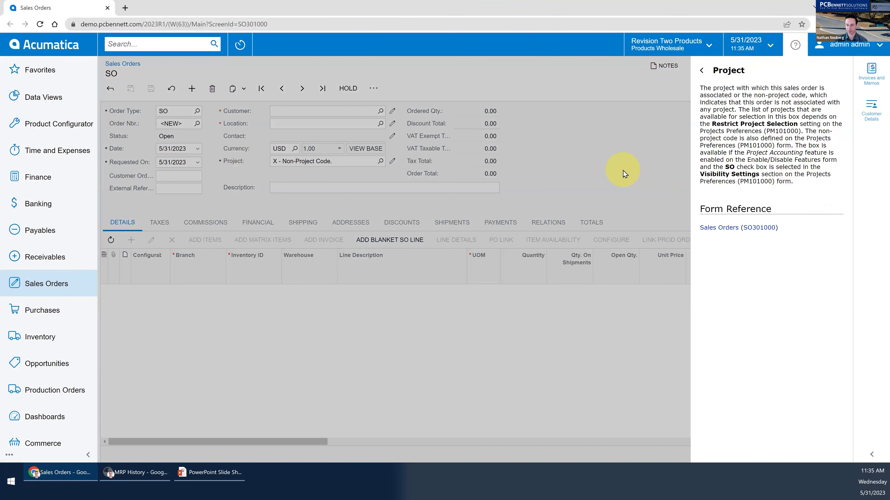
pyautogui.click(623, 170)
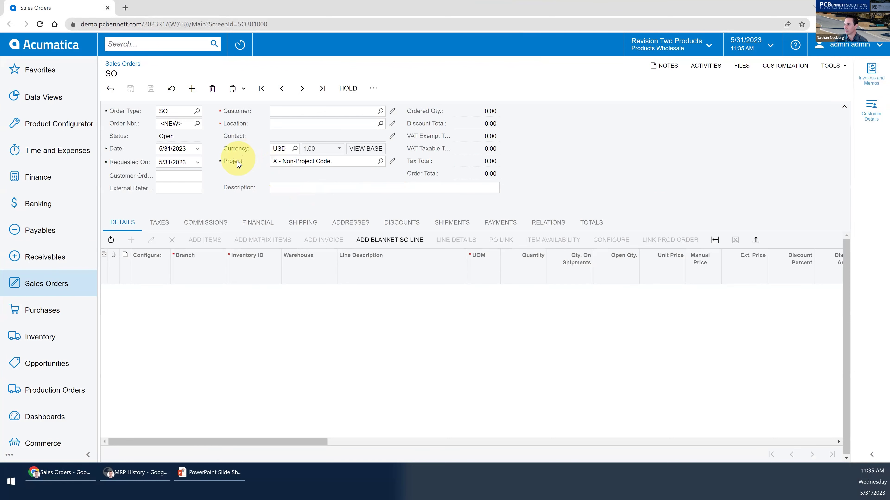
pyautogui.click(249, 162)
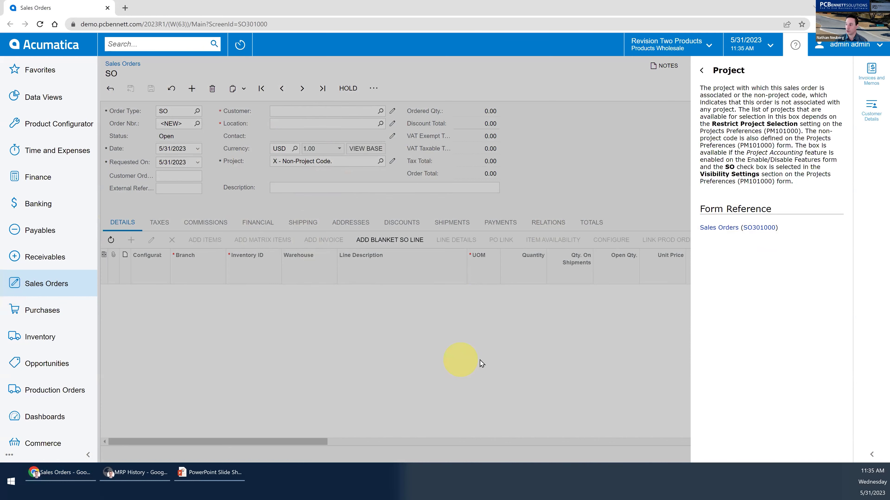
pyautogui.click(478, 358)
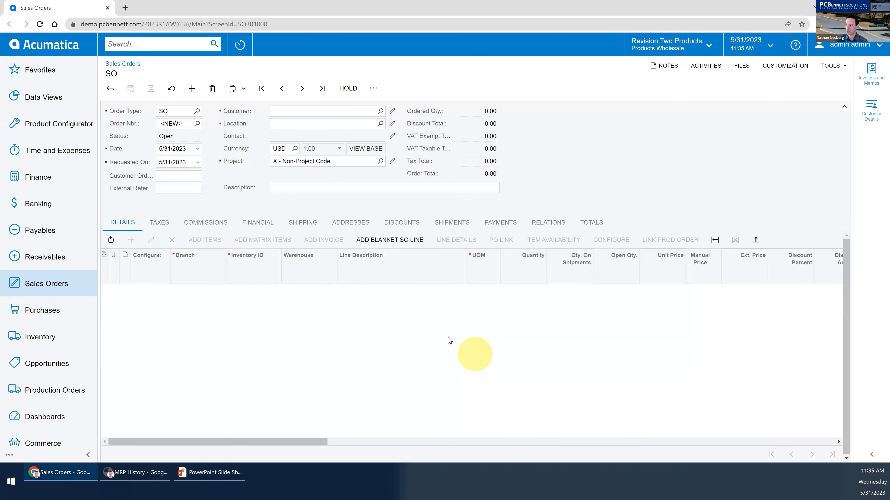
# Open the field help for the Inventory ID column of the sales order lines and read its description
pyautogui.click(252, 272)
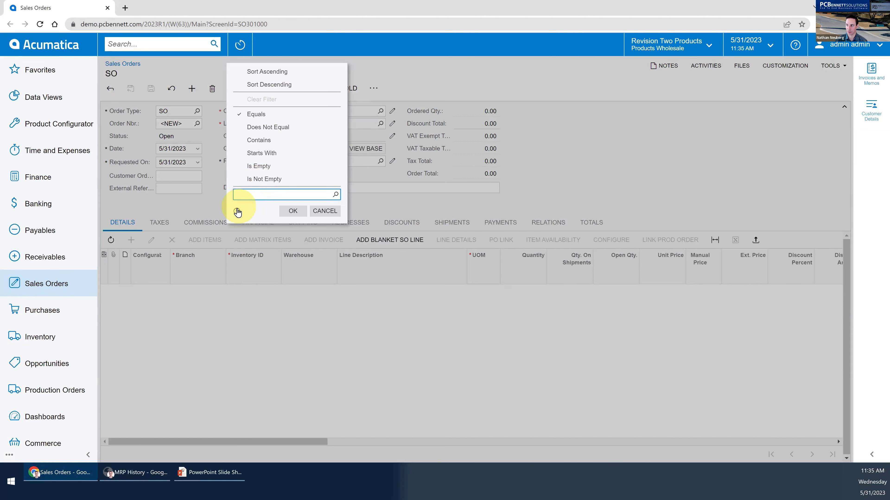
pyautogui.click(237, 212)
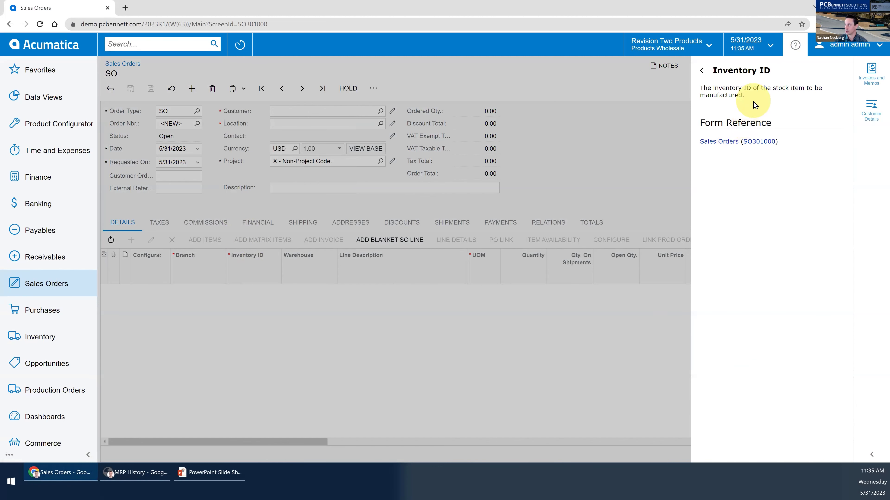
pyautogui.moveTo(753, 100); pyautogui.dragTo(700, 88)
pyautogui.click(705, 92)
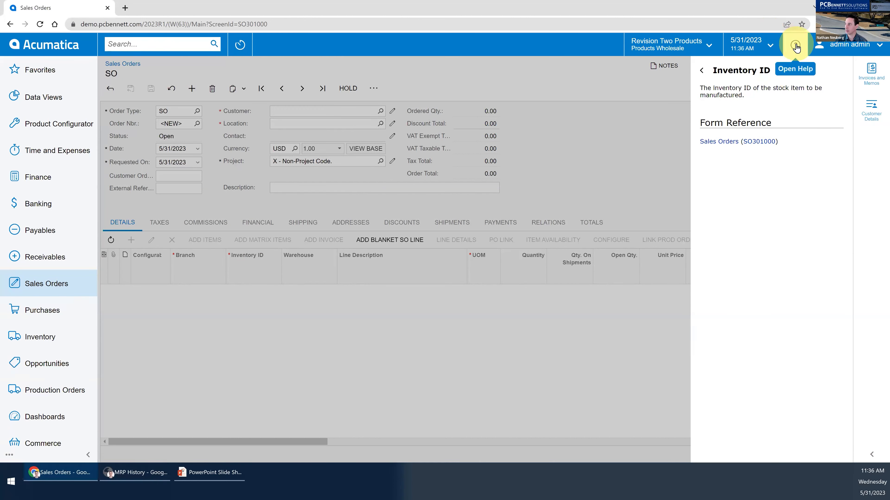
# Browse the general help topics for the Sales Orders form, including its process activities, and switch to the slide show
pyautogui.click(701, 72)
pyautogui.scroll(-2, 818, 415)
pyautogui.scroll(-5, 817, 416)
pyautogui.scroll(7, 817, 411)
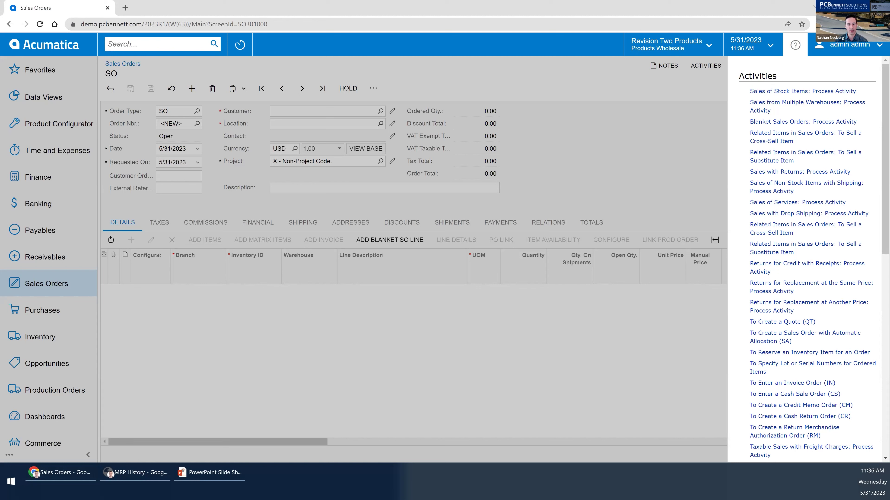
pyautogui.hotkey('alt', 'Tab')
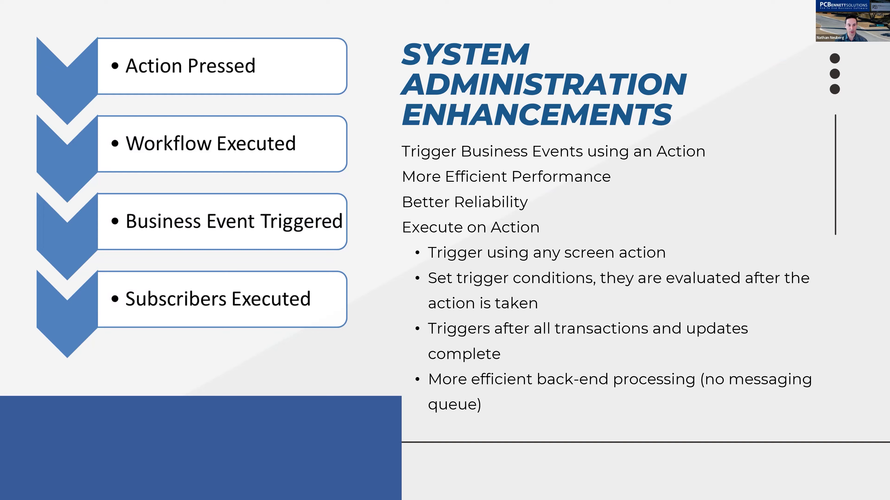
# Switch back to the new opportunity record, set its business account to Alta Ace and try to save it
pyautogui.hotkey('alt', 'Tab')
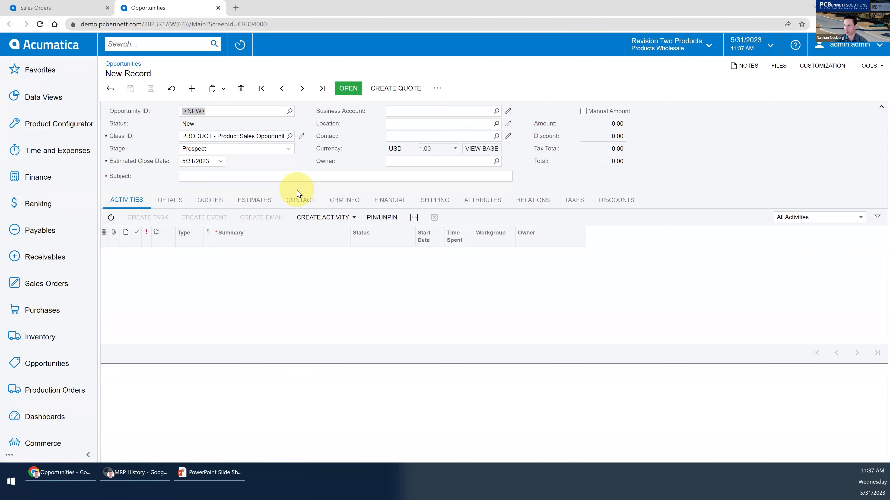
pyautogui.click(487, 110)
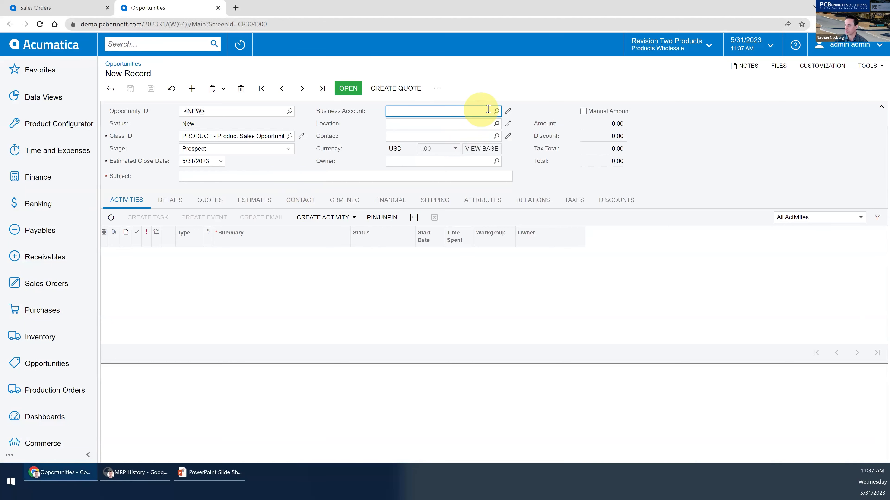
pyautogui.click(496, 110)
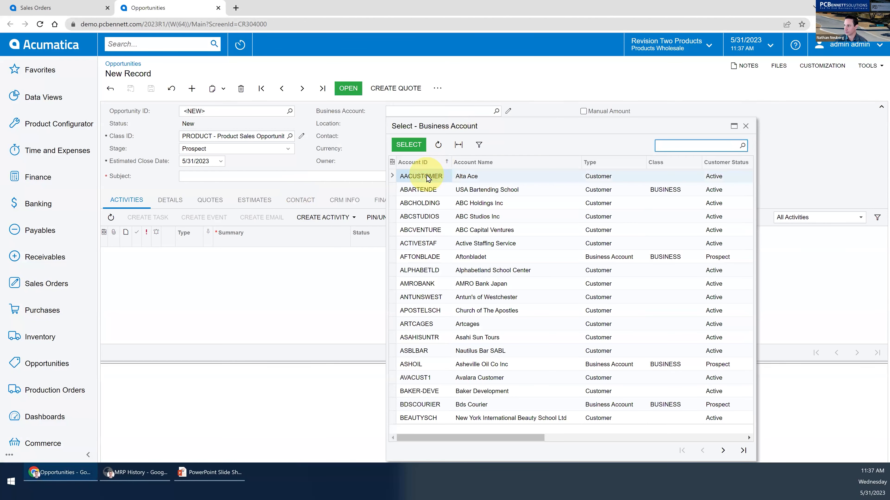
pyautogui.doubleClick(426, 175)
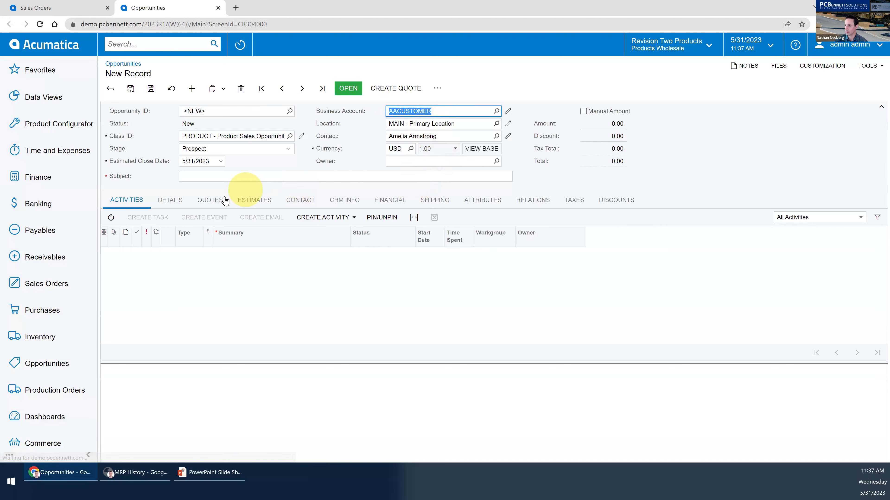
pyautogui.click(151, 89)
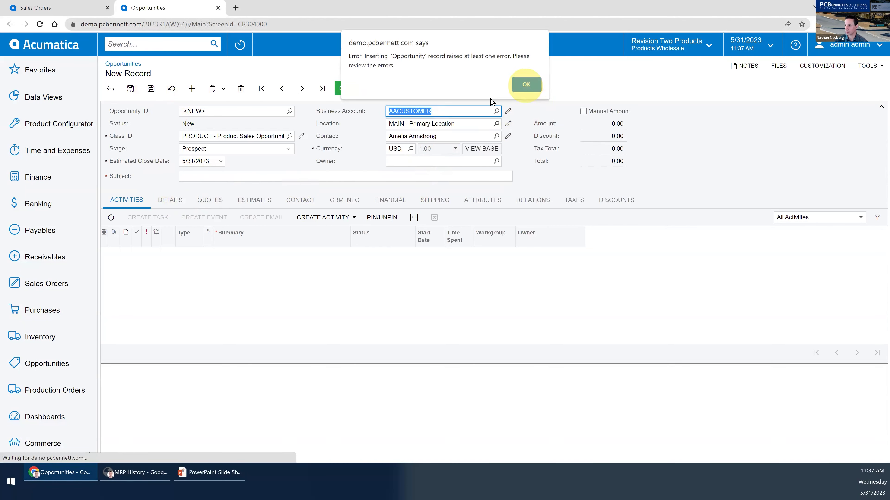
# Enter "Assign this please" as the opportunity's subject and save the record
pyautogui.click(293, 175)
pyautogui.write('As')
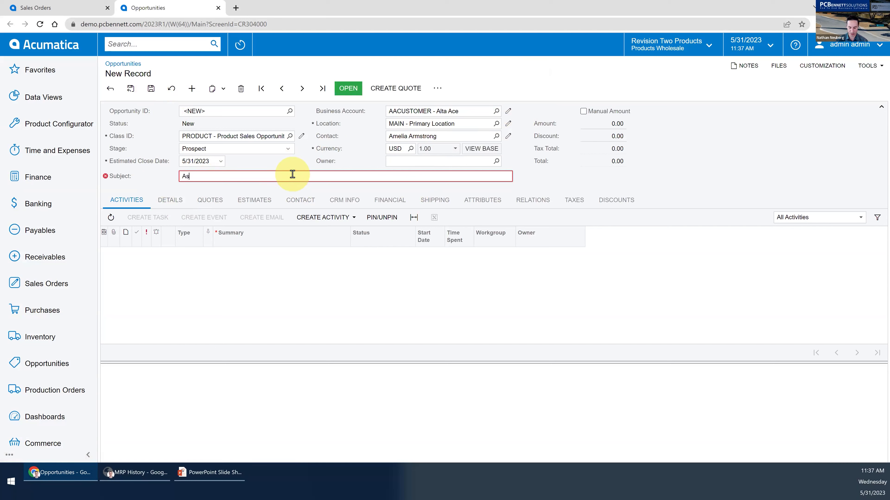
pyautogui.write('sign this please')
pyautogui.press('Tab')
pyautogui.click(131, 88)
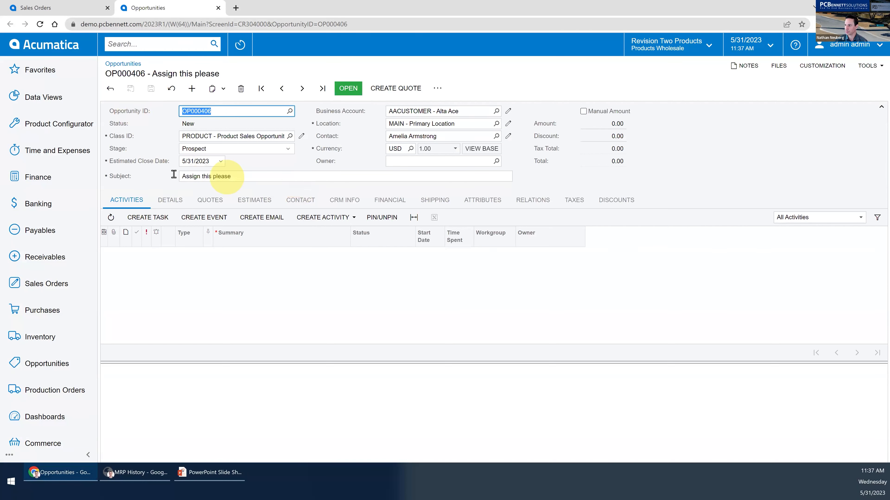
# Open the opportunity with reason Qualified and stage Prospect, and refresh its activities to check the generated task's owner
pyautogui.click(349, 89)
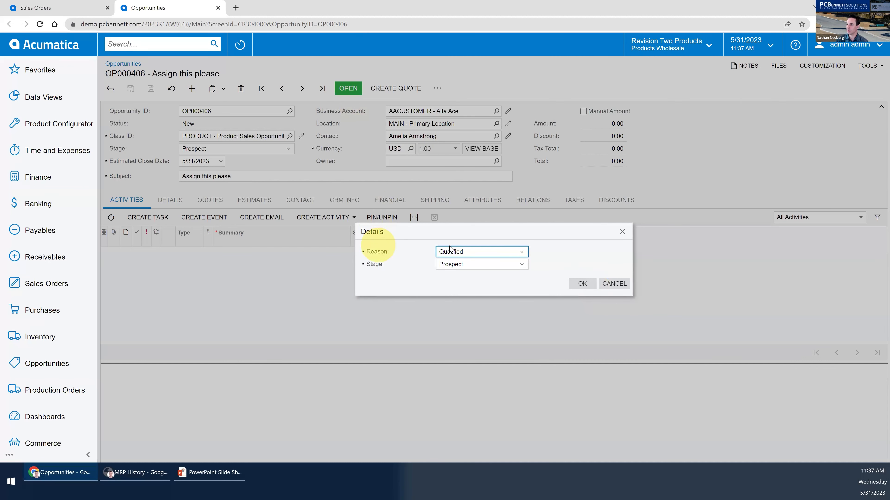
pyautogui.click(582, 284)
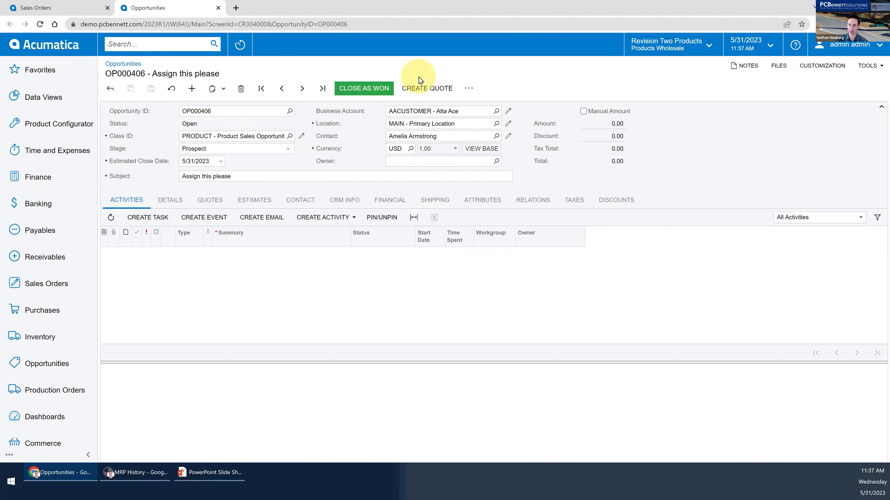
pyautogui.click(111, 220)
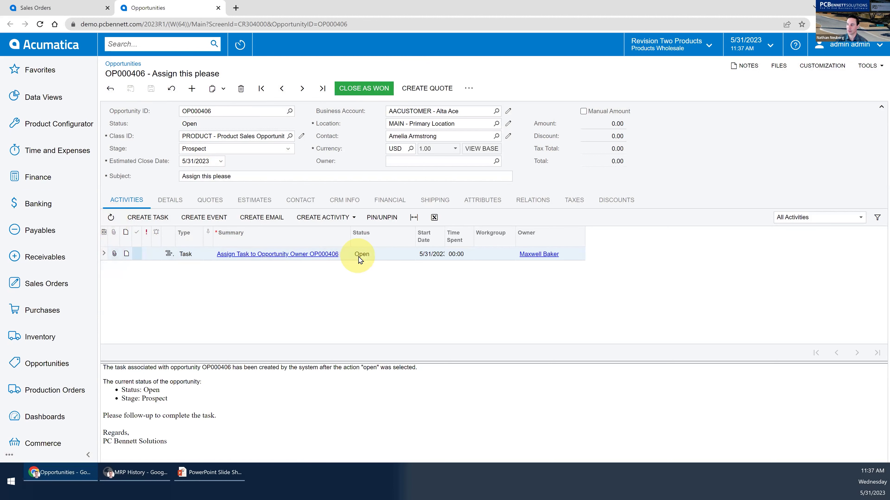
pyautogui.click(575, 255)
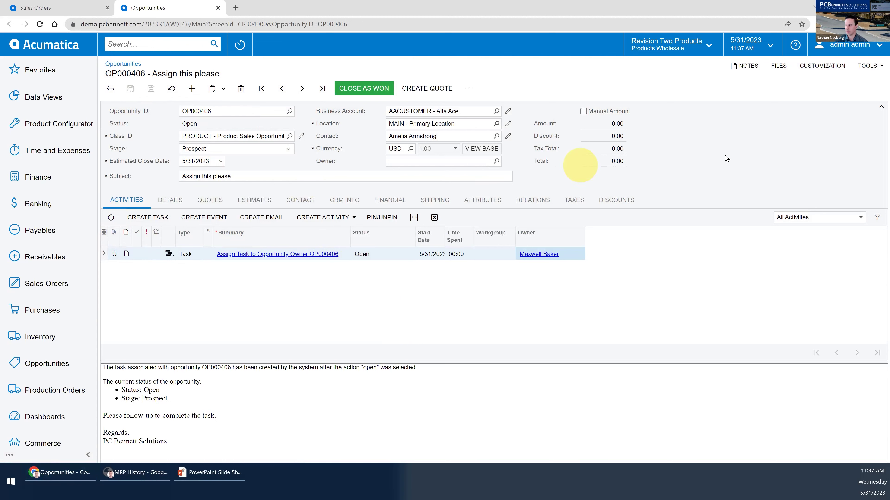
# List the business events of the Opportunities screen, look at creating one, and open the Assign Task to Opportunity Owner event
pyautogui.click(868, 66)
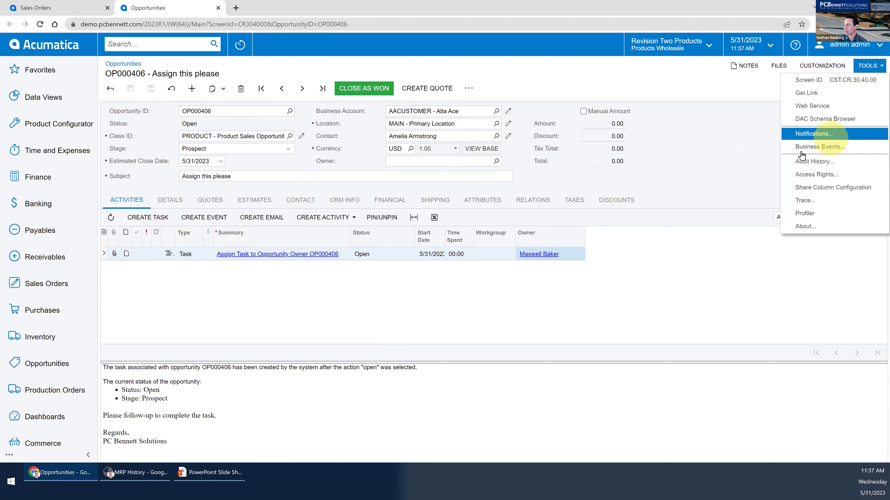
pyautogui.click(844, 153)
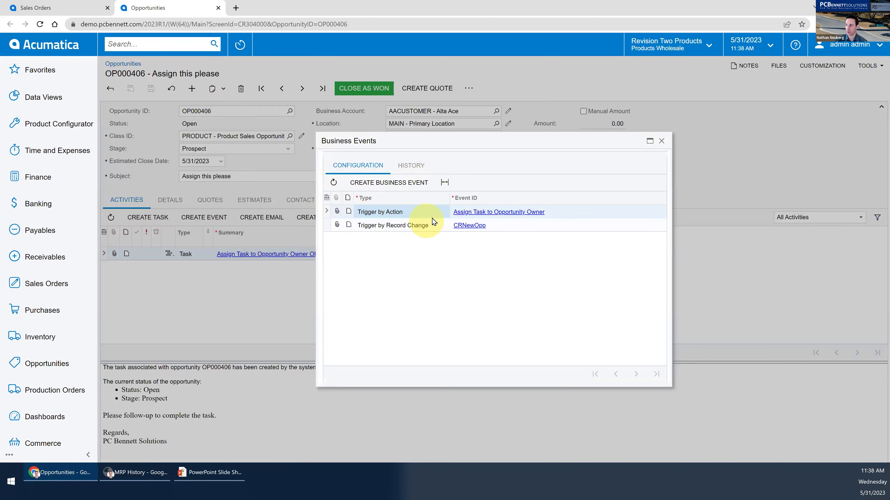
pyautogui.click(391, 183)
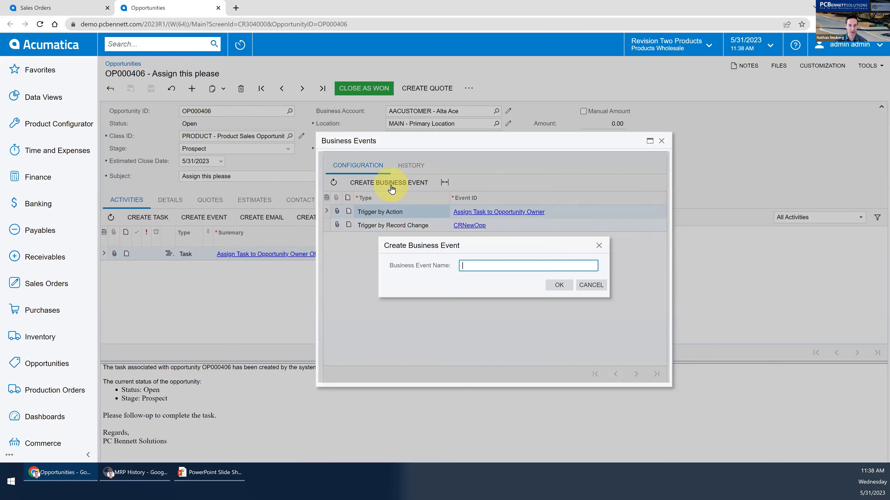
pyautogui.click(590, 285)
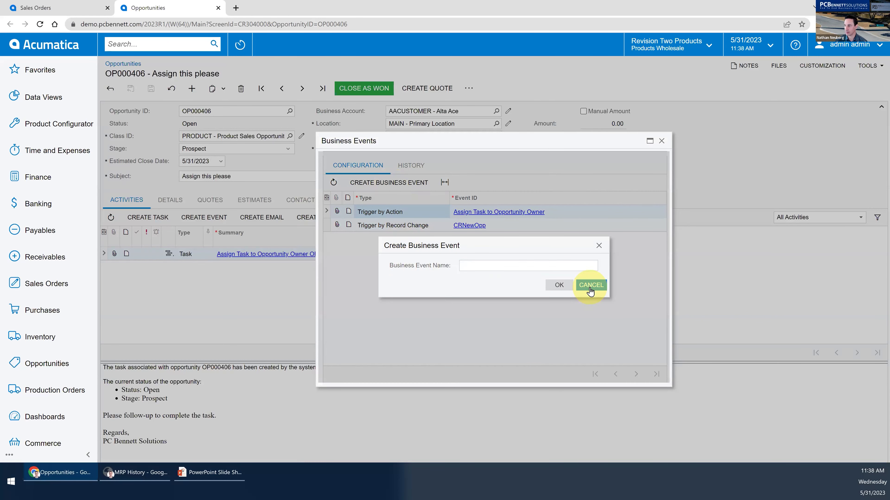
pyautogui.click(506, 211)
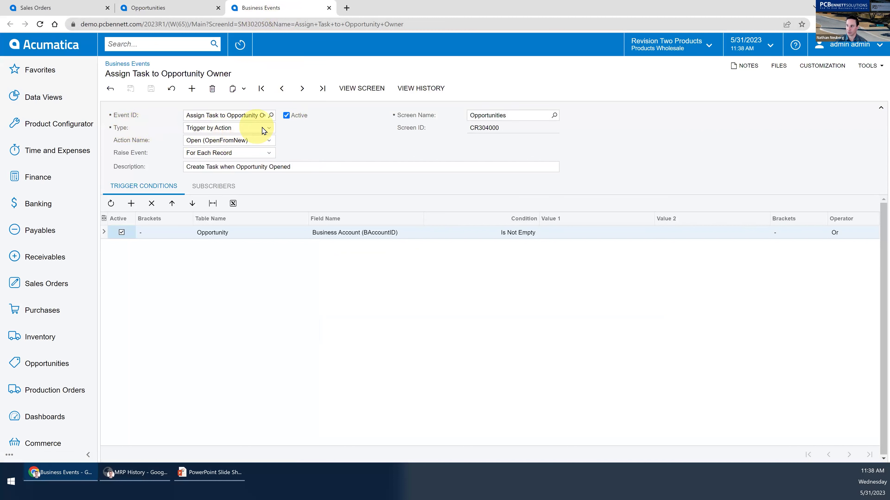
# Examine the available trigger types of the Assign Task to Opportunity Owner event without changing the selected type
pyautogui.click(268, 131)
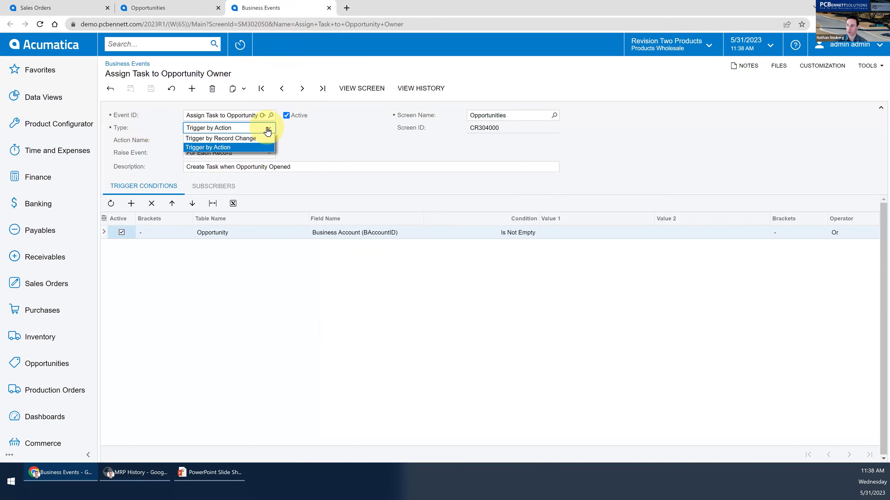
pyautogui.click(268, 131)
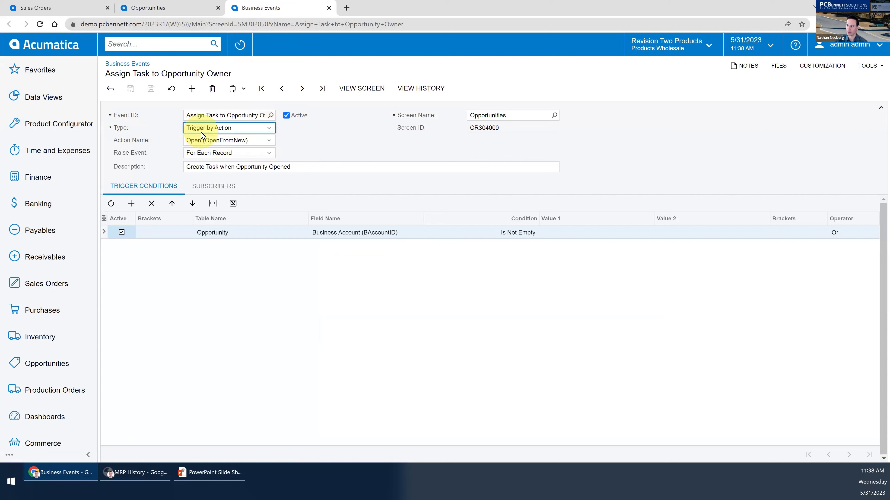
pyautogui.click(268, 129)
pyautogui.click(268, 129)
pyautogui.click(155, 127)
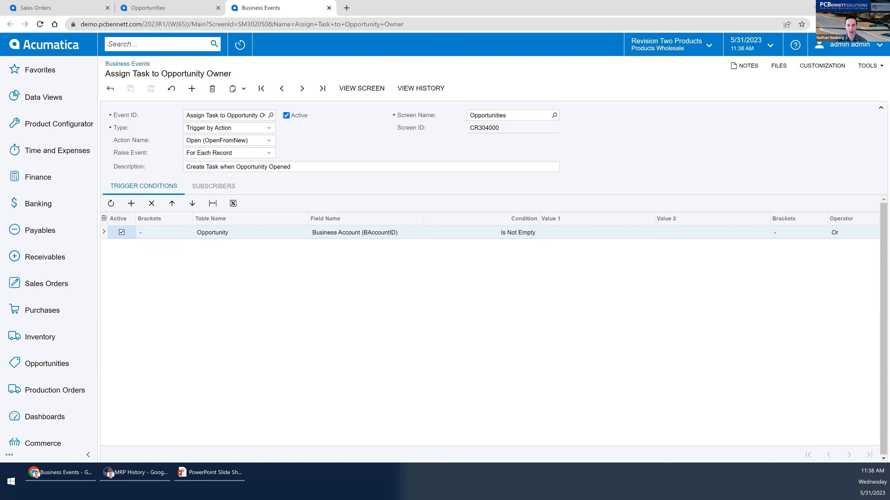
# Show the event's subscribers and look through the subscriber types that can be created
pyautogui.click(211, 187)
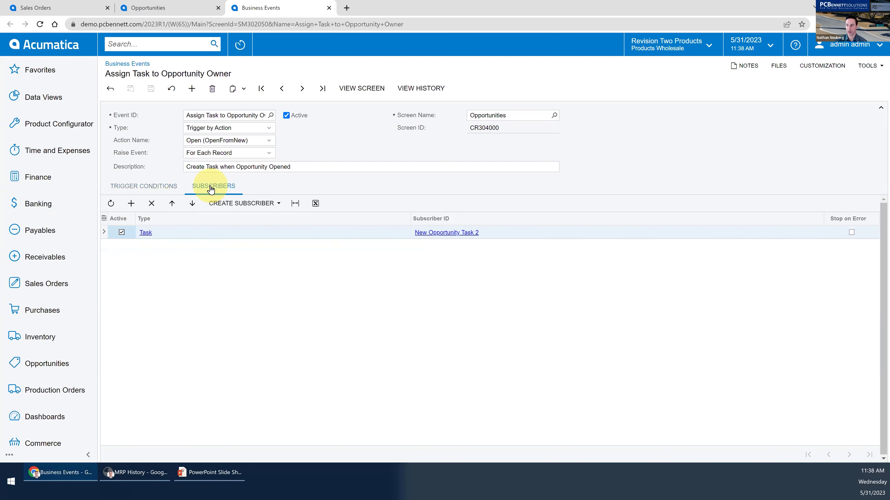
pyautogui.click(241, 203)
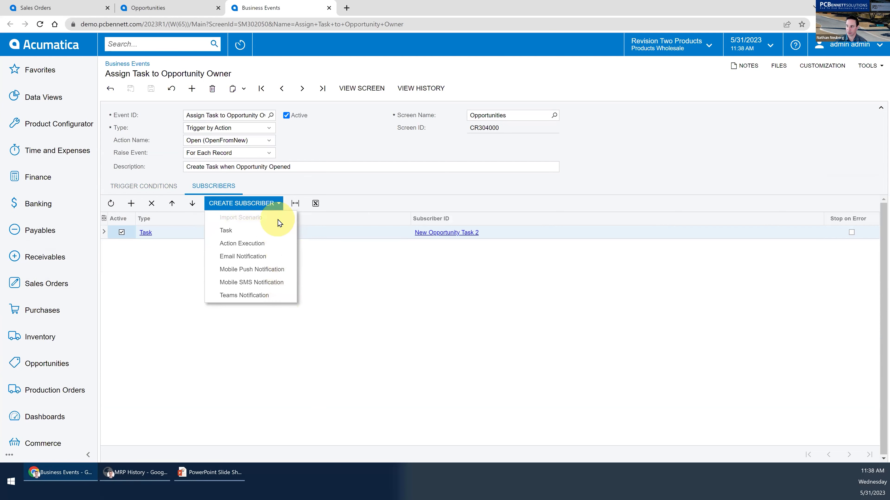
pyautogui.click(242, 205)
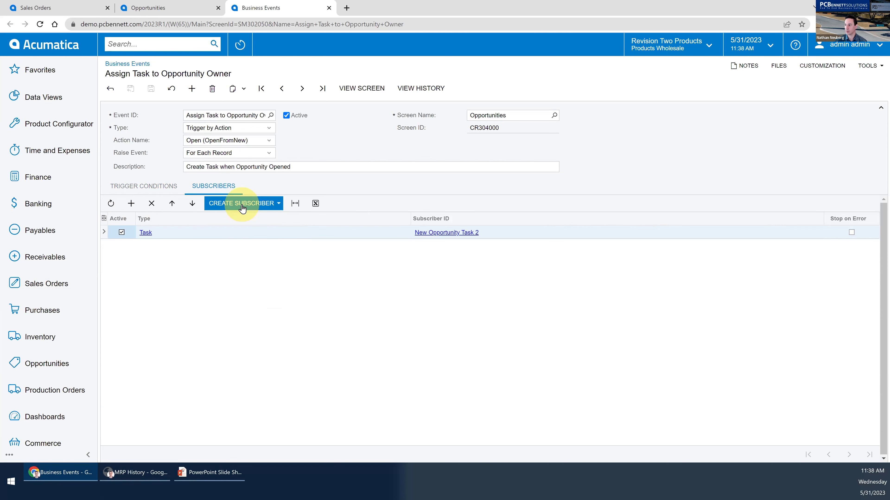
# Open the New Opportunity Task 2 subscriber template and review its body text and the field values in its task settings
pyautogui.click(445, 233)
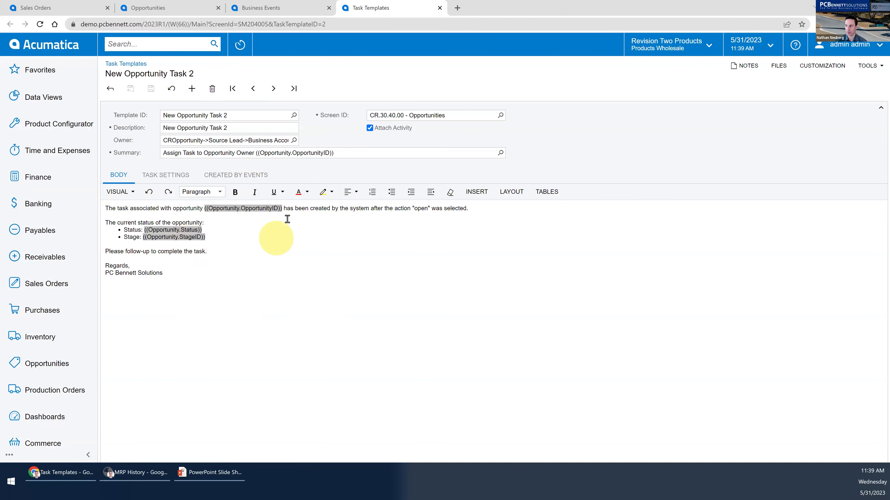
pyautogui.click(344, 149)
pyautogui.click(234, 230)
pyautogui.click(157, 179)
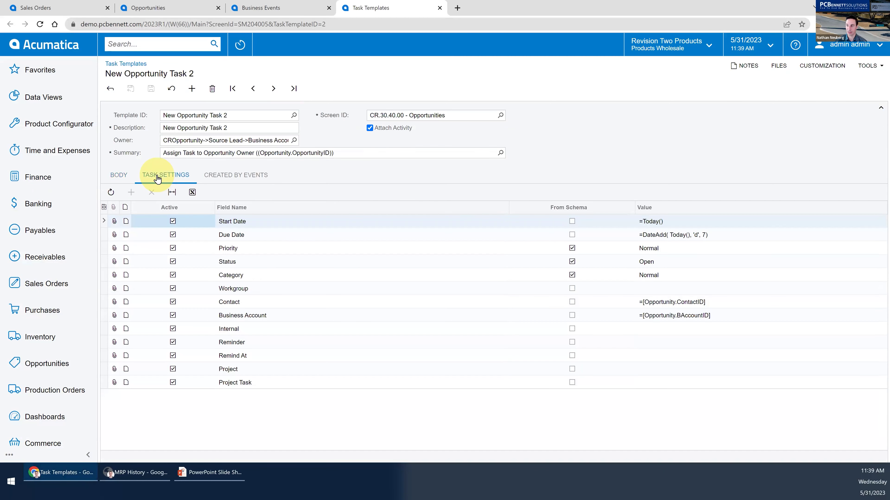
pyautogui.click(753, 225)
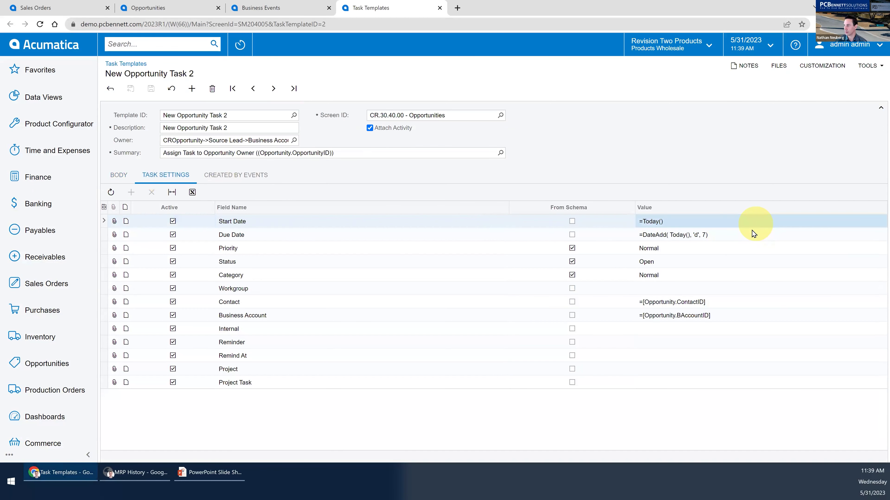
pyautogui.click(760, 302)
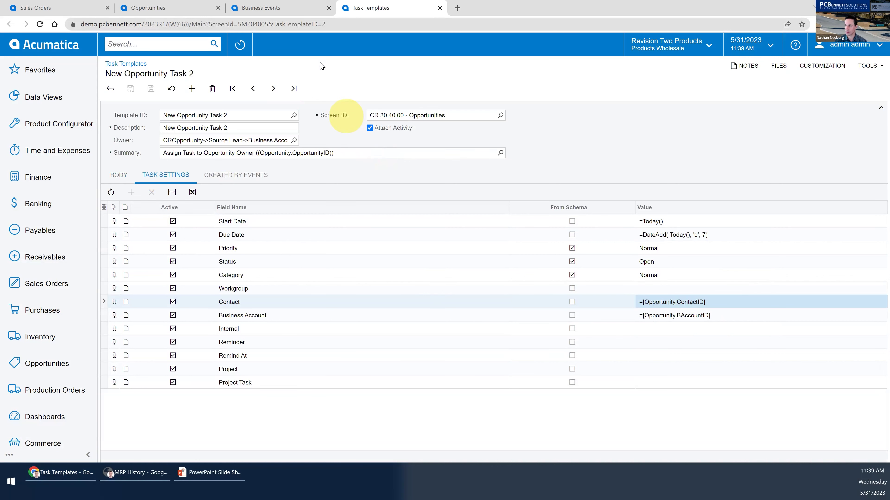
# Return to the "Assign this please" opportunity by way of the business event and close the Business Events dialog
pyautogui.click(303, 8)
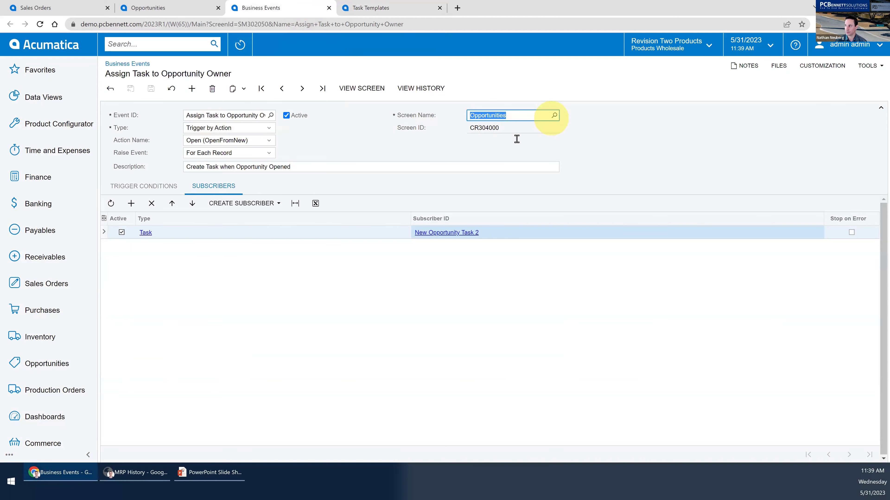
pyautogui.click(175, 7)
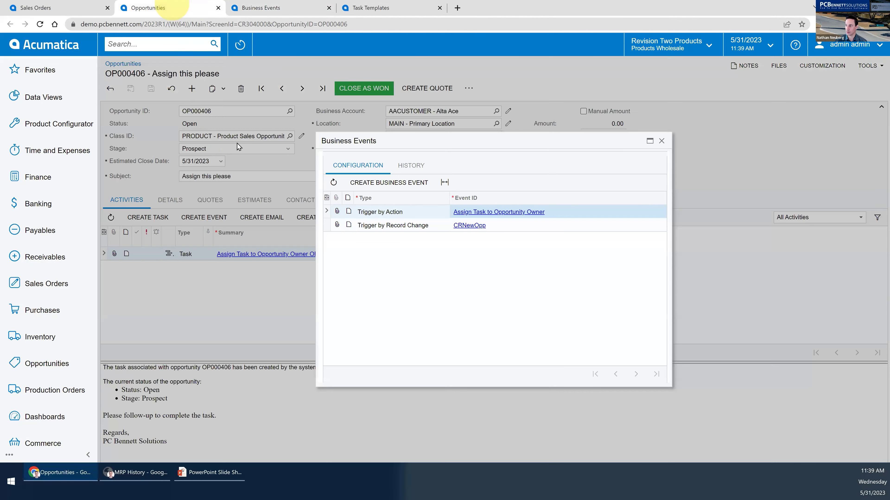
pyautogui.click(661, 141)
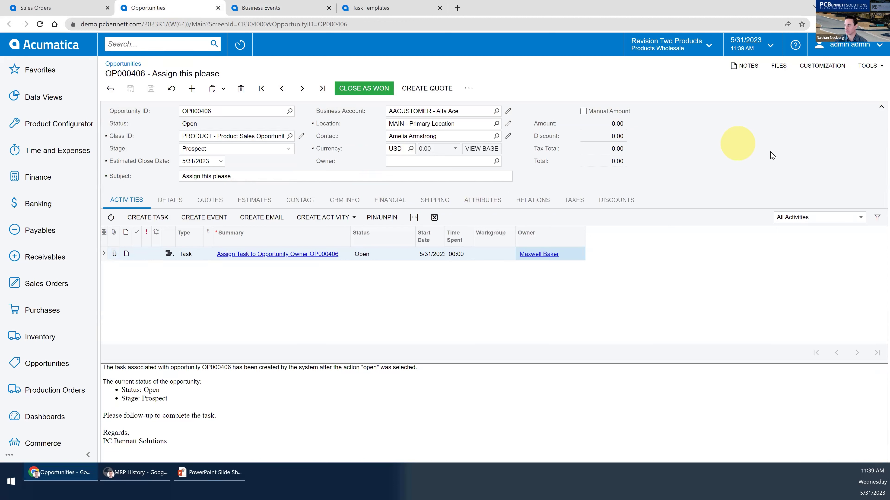
# Check the event and subscriber entries in the opportunity's business event history, and switch to the PowerPoint slide show
pyautogui.click(864, 65)
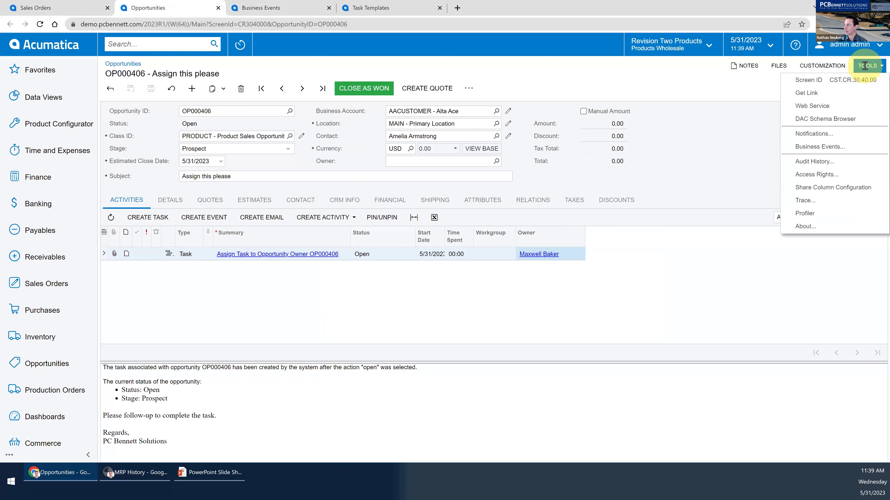
pyautogui.click(823, 147)
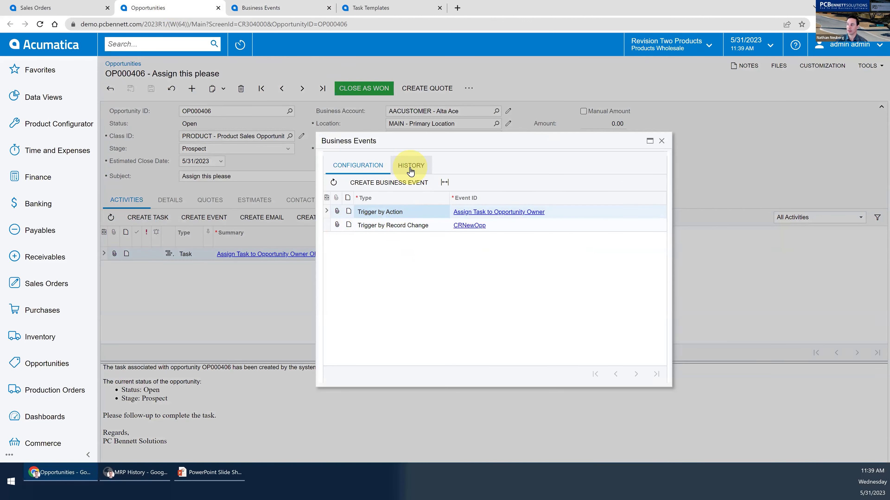
pyautogui.click(411, 171)
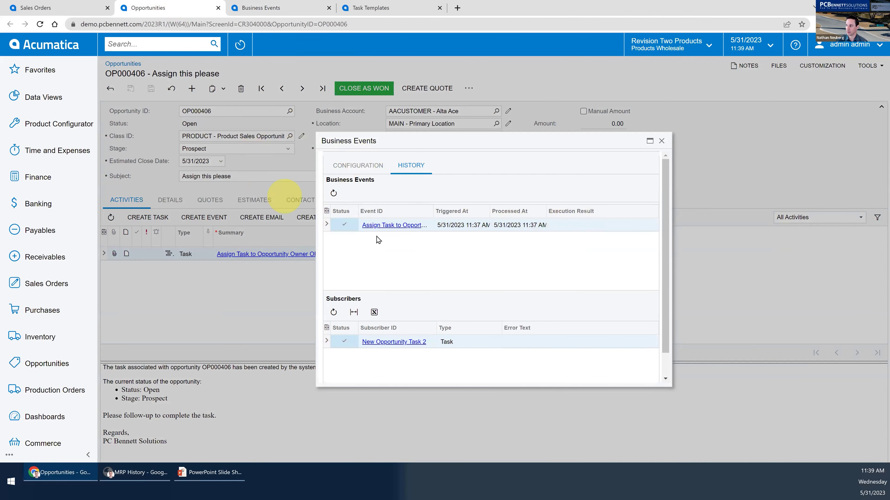
pyautogui.click(583, 226)
pyautogui.click(560, 341)
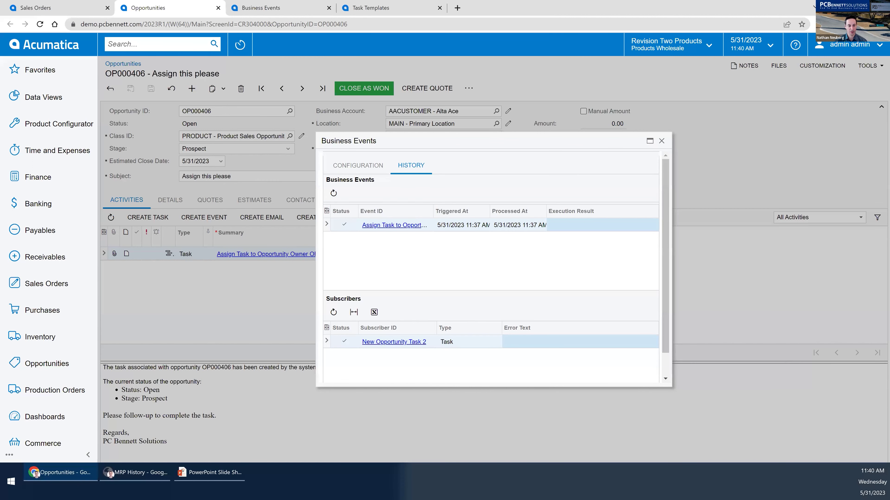
pyautogui.hotkey('alt', 'Tab')
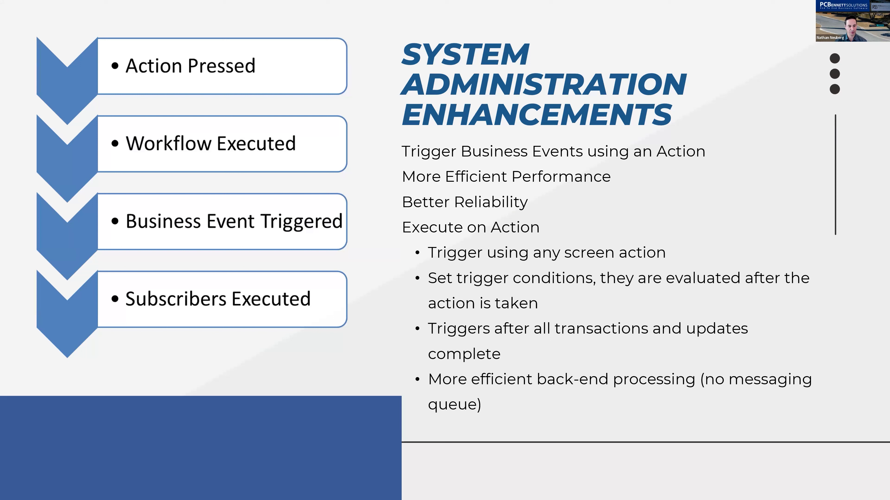